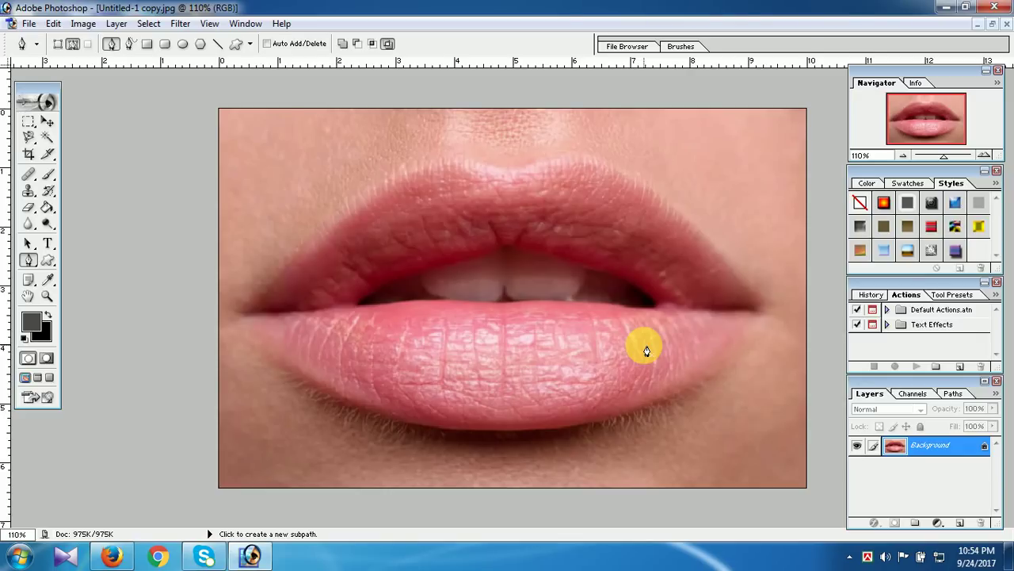
Step: Trace the upper lip from the left corner over both peaks and the central dip
left_click(272, 310)
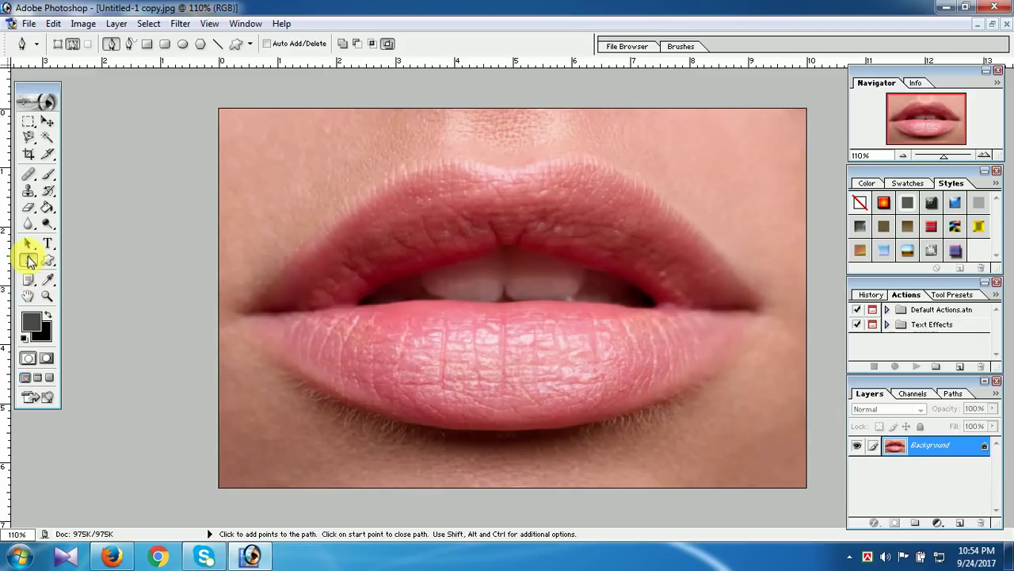
left_click(245, 312)
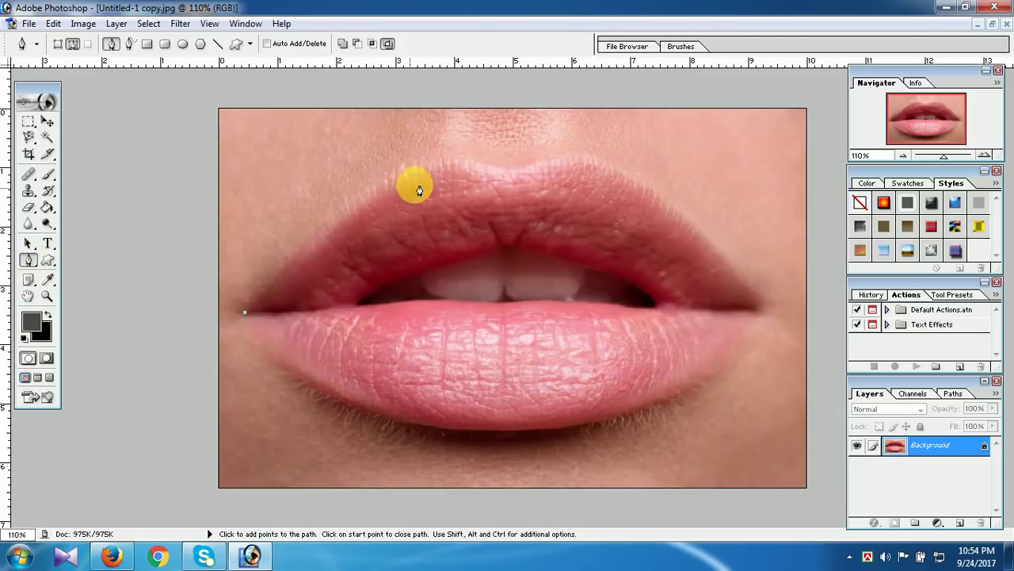
left_click_drag(428, 168, 519, 152)
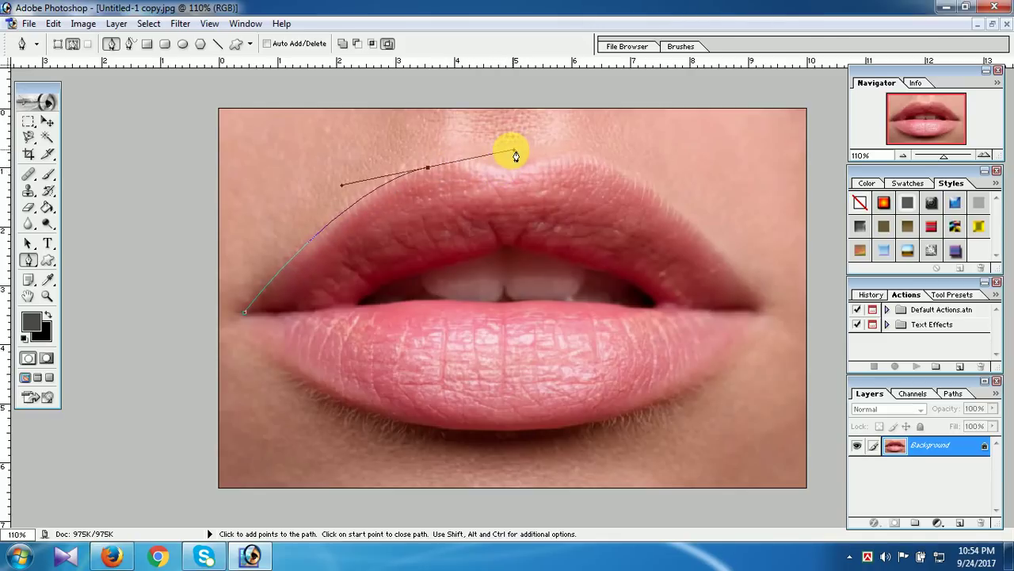
left_click(427, 168, "alt")
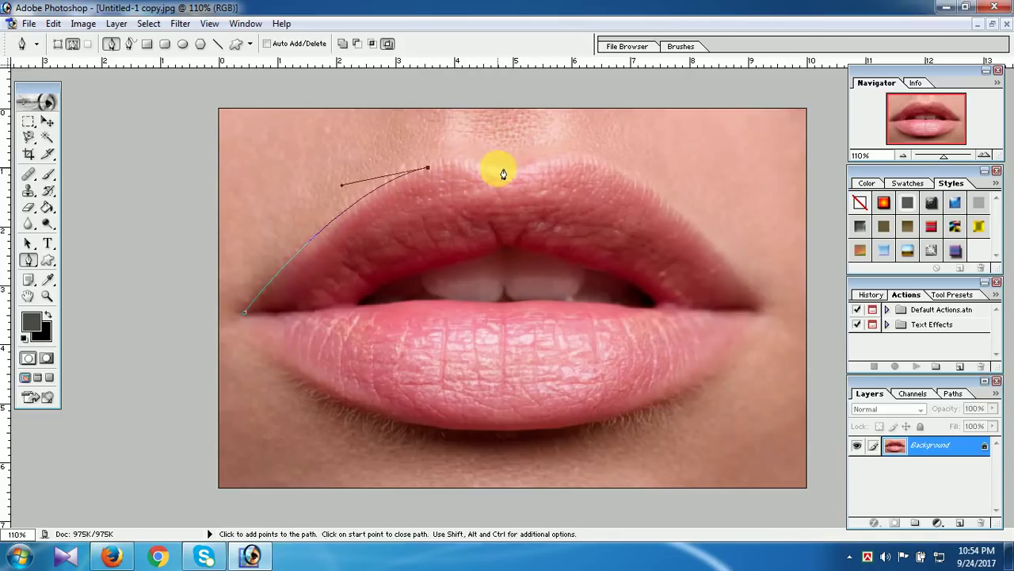
left_click_drag(507, 172, 539, 189)
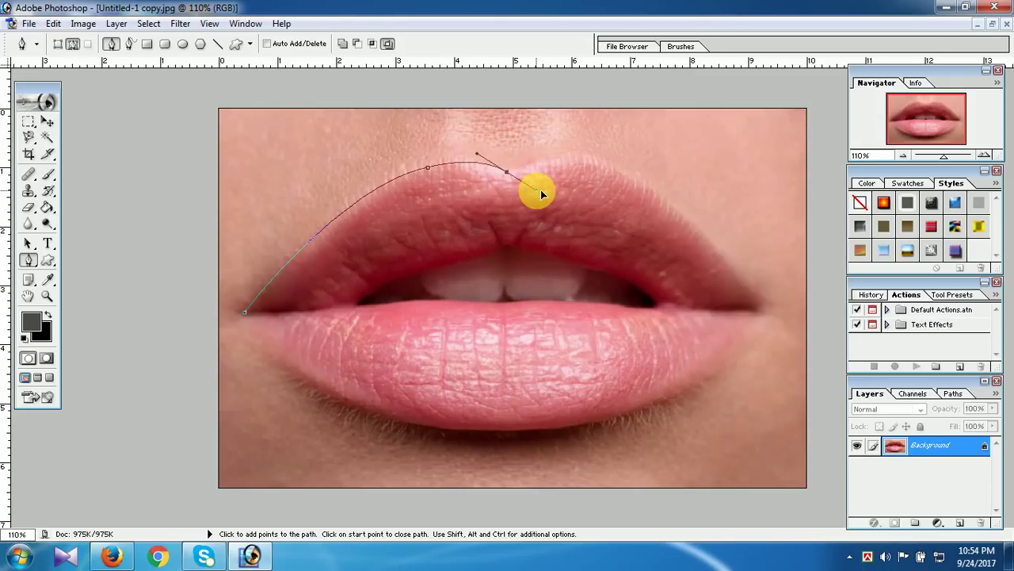
left_click(507, 171, "alt")
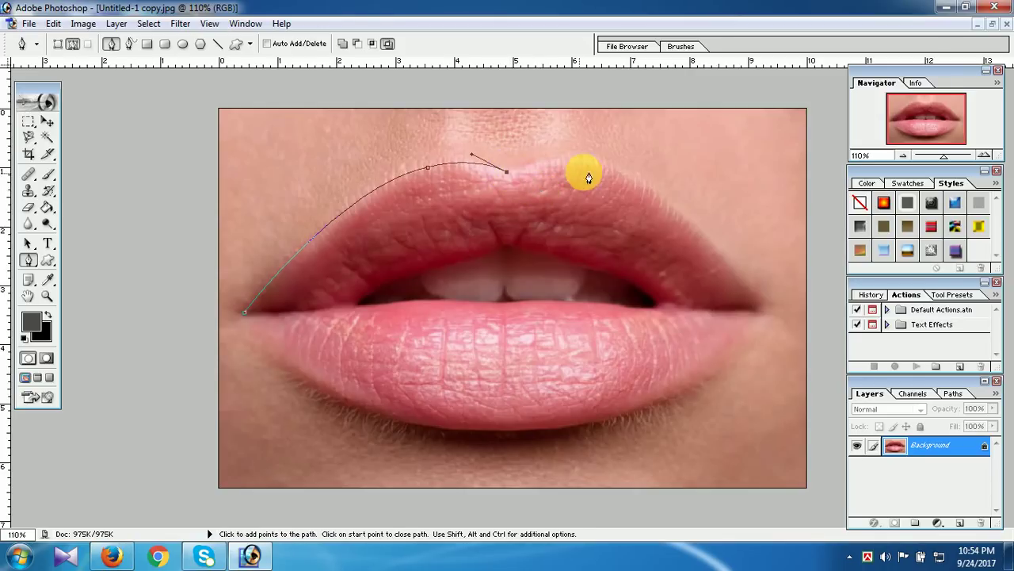
left_click_drag(615, 168, 657, 197)
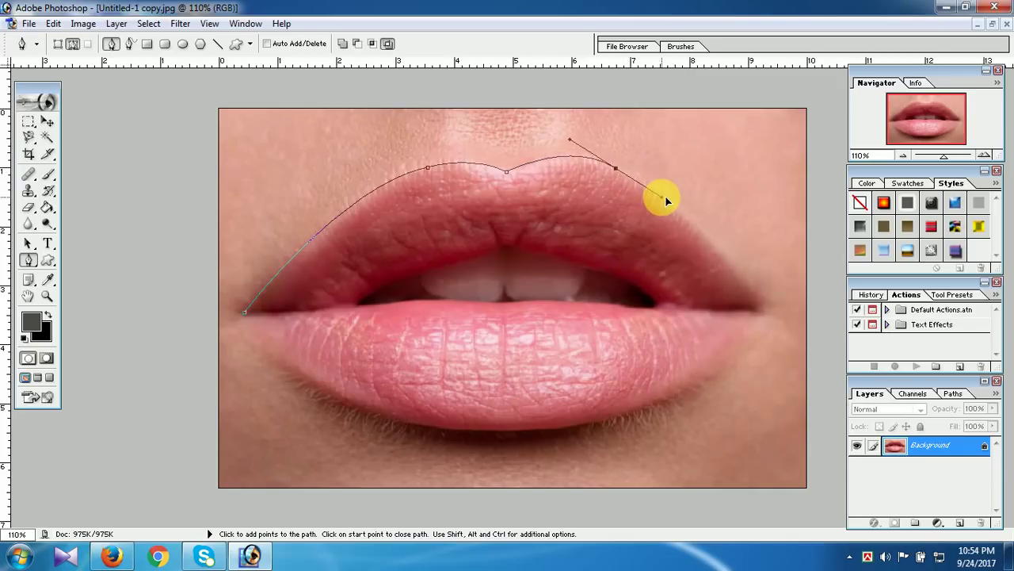
left_click_drag(663, 201, 664, 198)
left_click(616, 168, "alt")
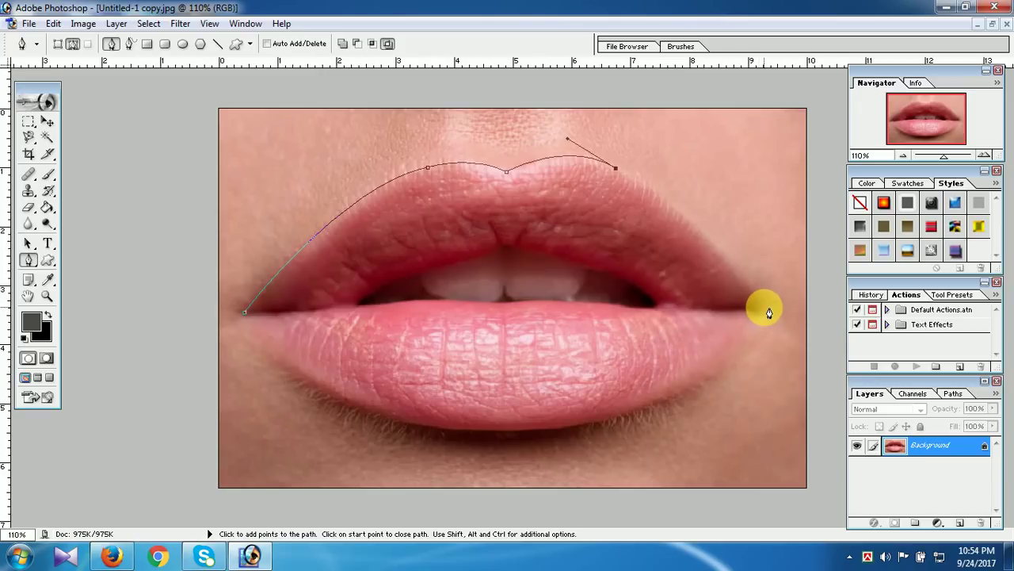
Step: Continue the path to the right corner, along the lower lip, and close it
left_click_drag(764, 308, 832, 405)
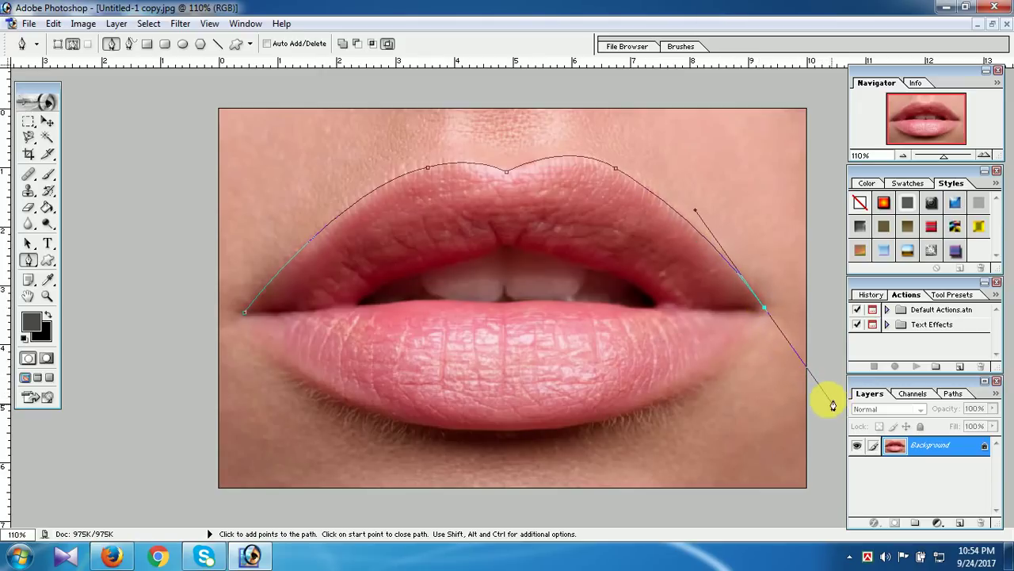
left_click(764, 307, "alt")
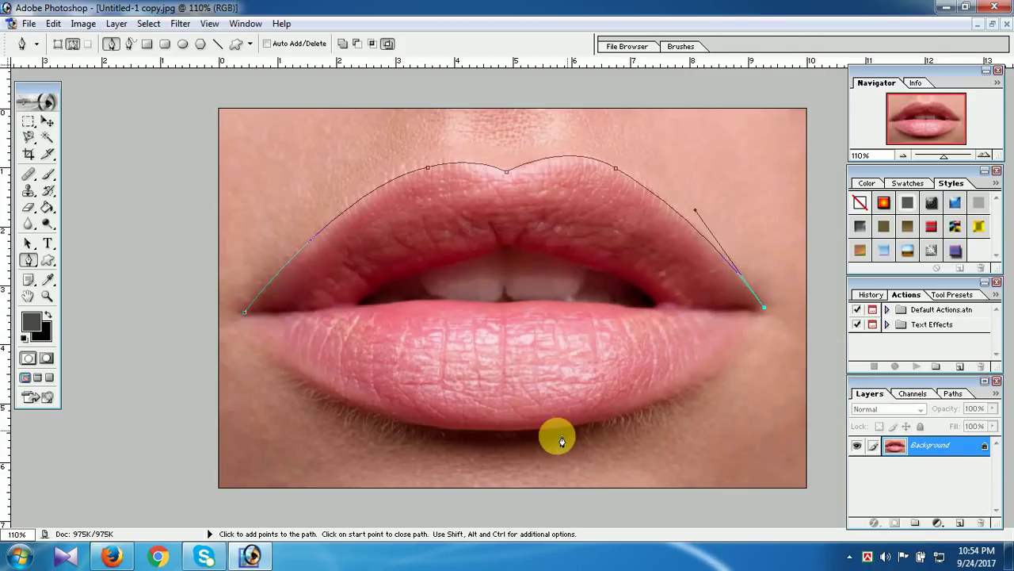
left_click_drag(501, 433, 306, 432)
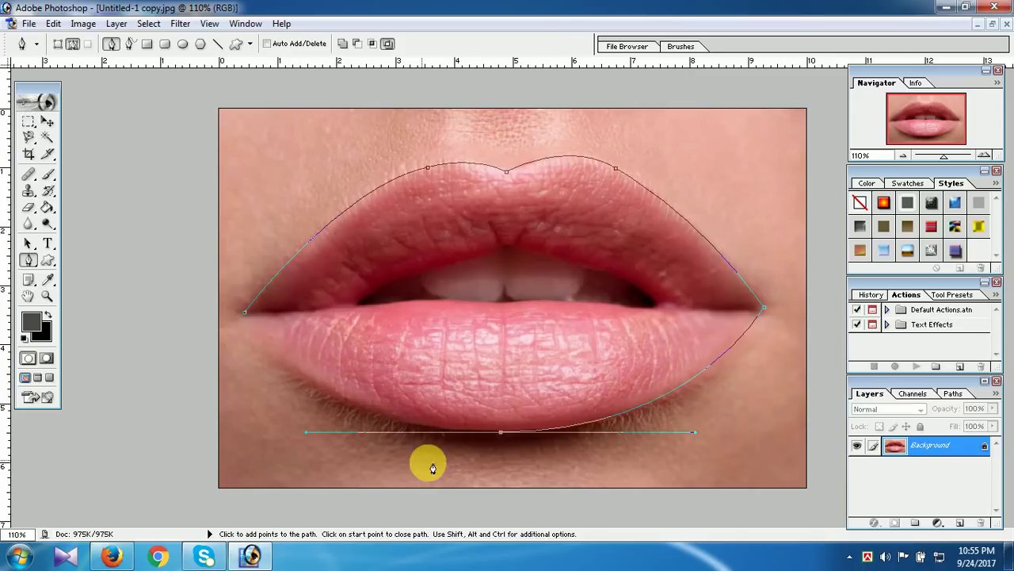
left_click(504, 440)
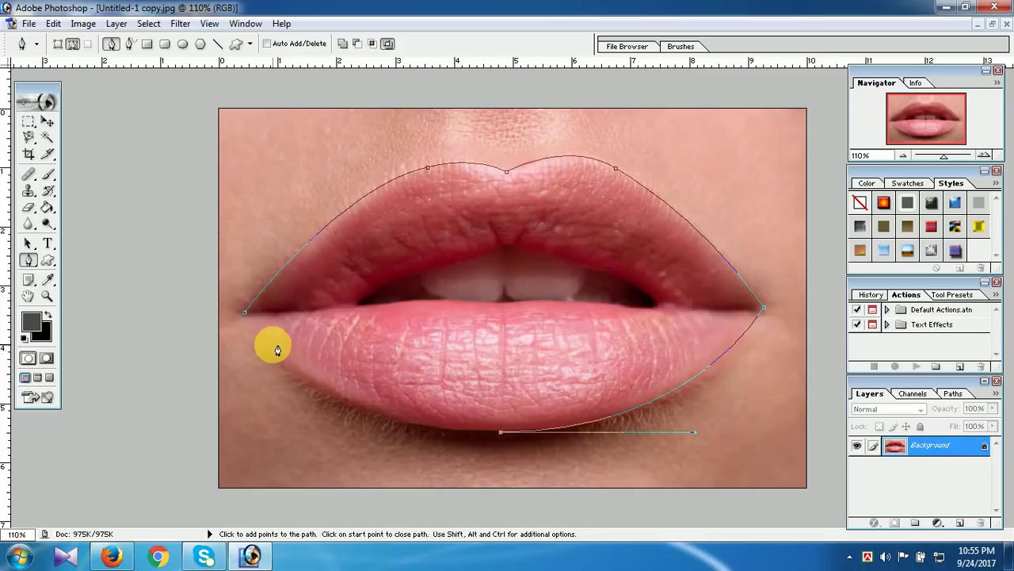
left_click_drag(273, 344, 210, 258)
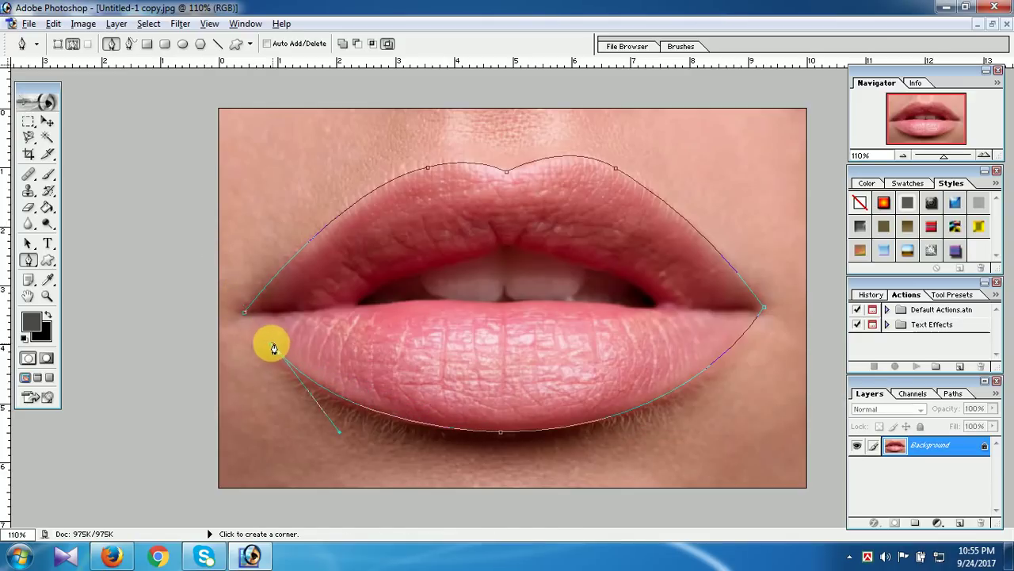
left_click(247, 316)
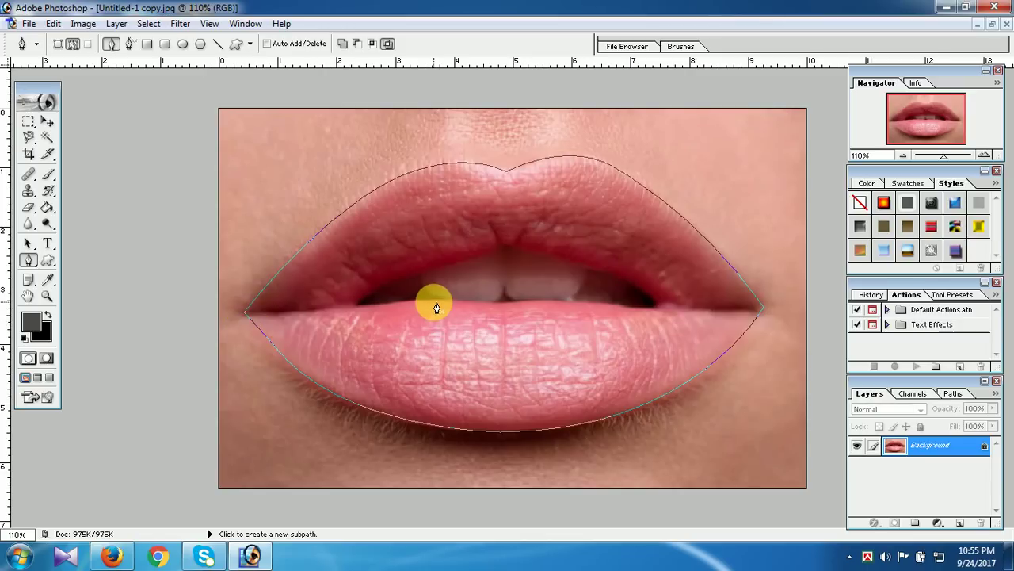
Step: Make a selection from the lip path and create an empty Layer 1 above Background
right_click(508, 172)
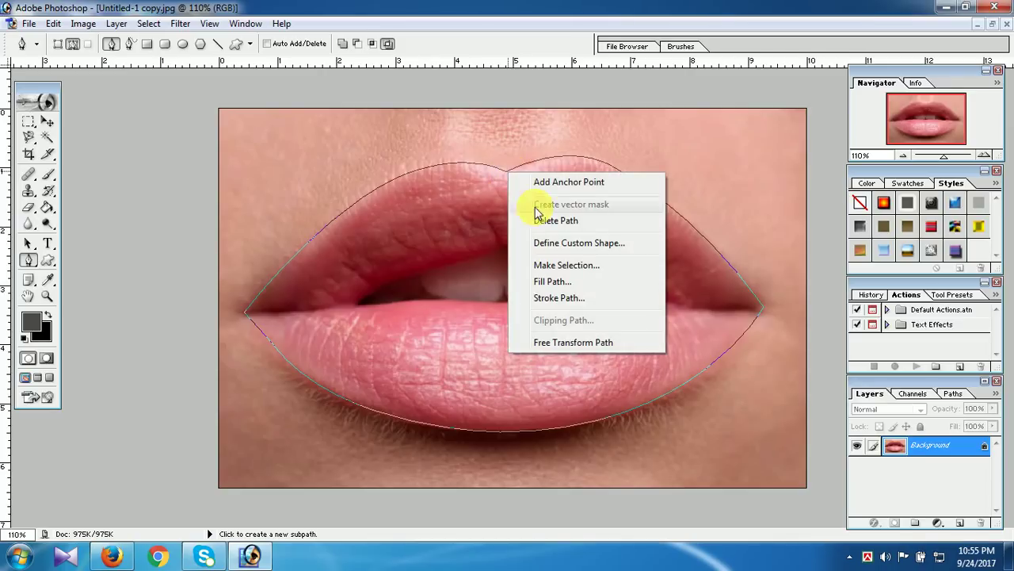
left_click(568, 265)
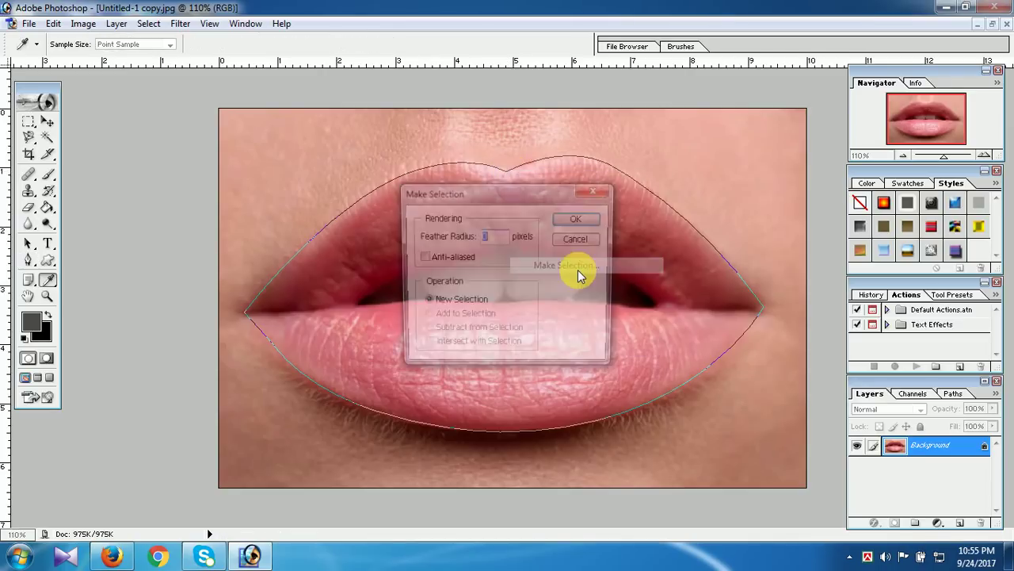
left_click(580, 217)
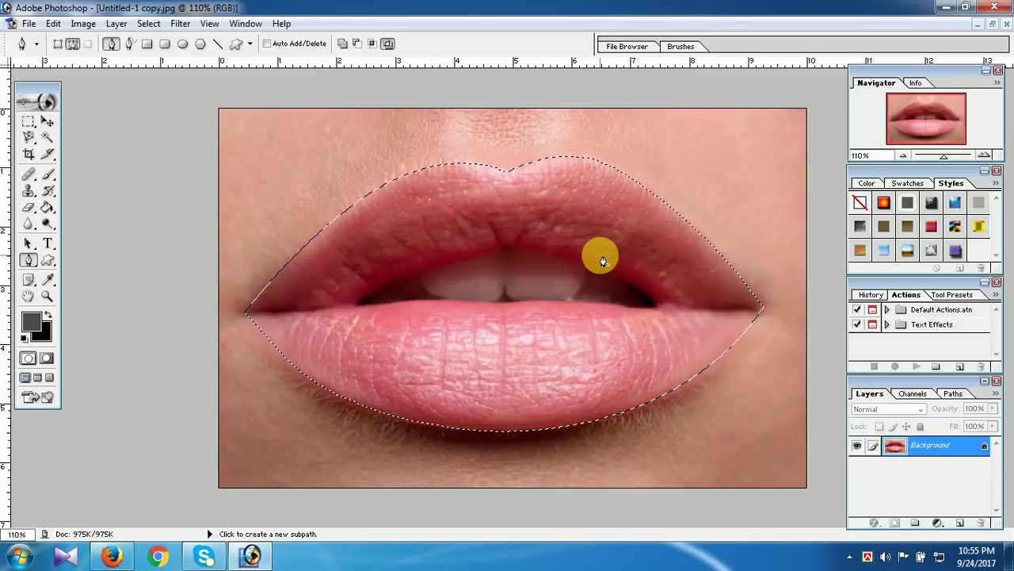
left_click(961, 524)
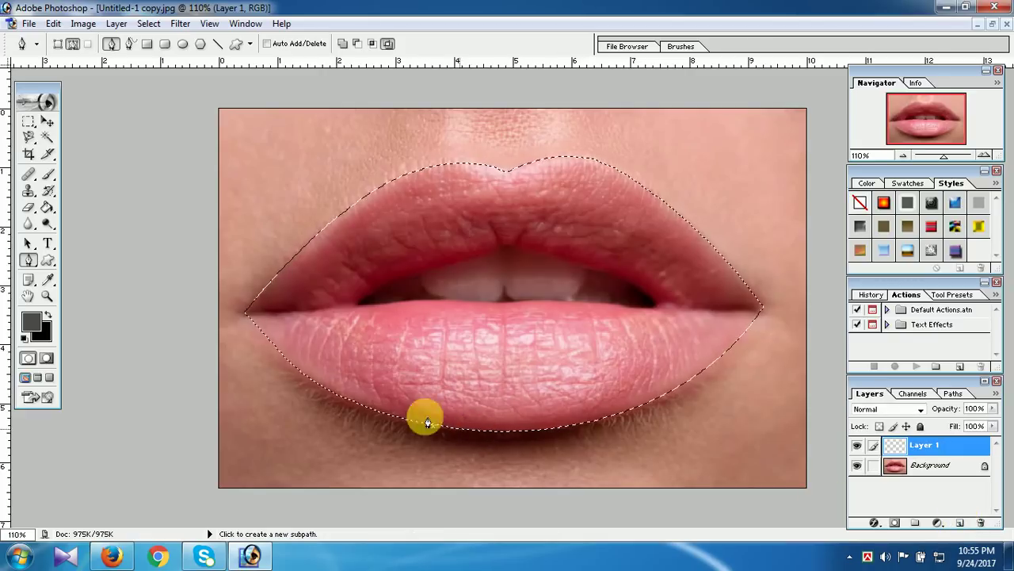
Step: Fill the lip selection dark grey on Layer 1, deselect, and hide Layer 1
left_click(47, 207)
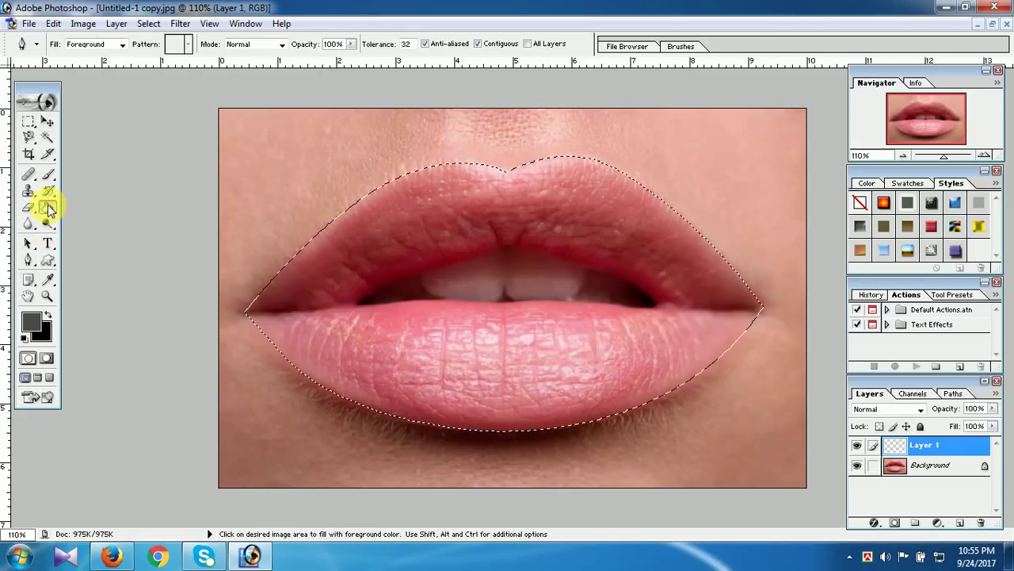
left_click(421, 233)
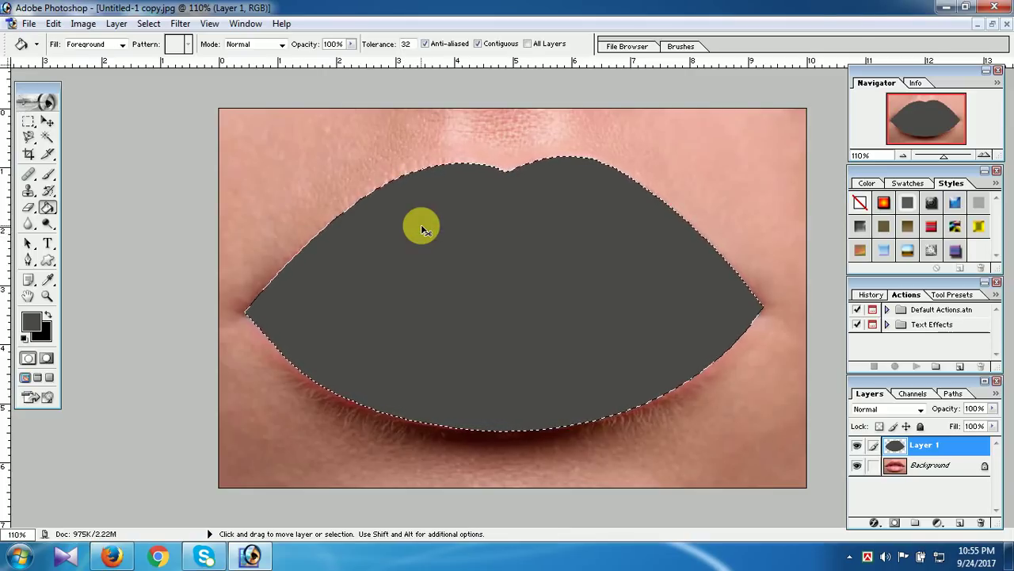
key("ctrl+d")
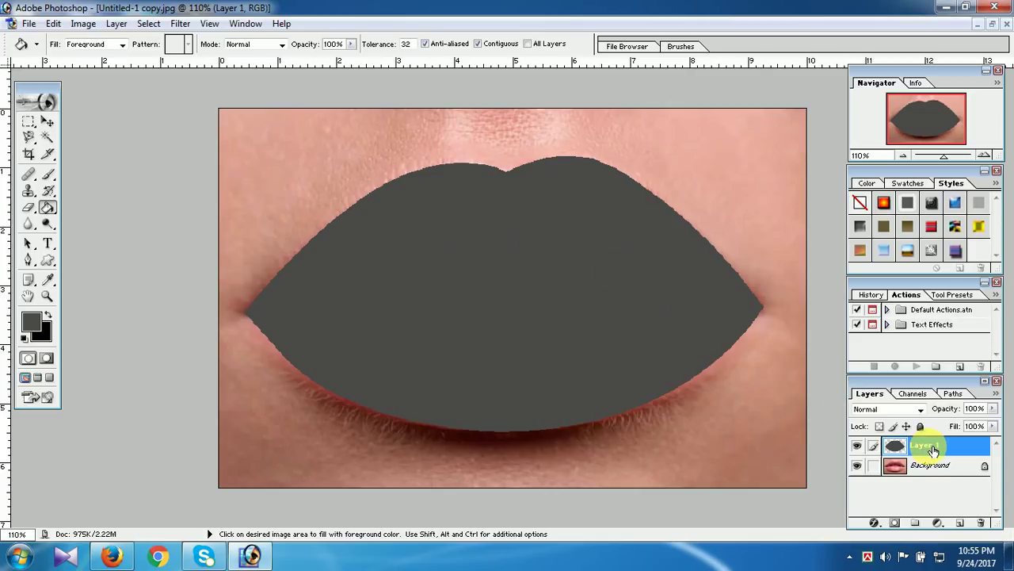
left_click(856, 447)
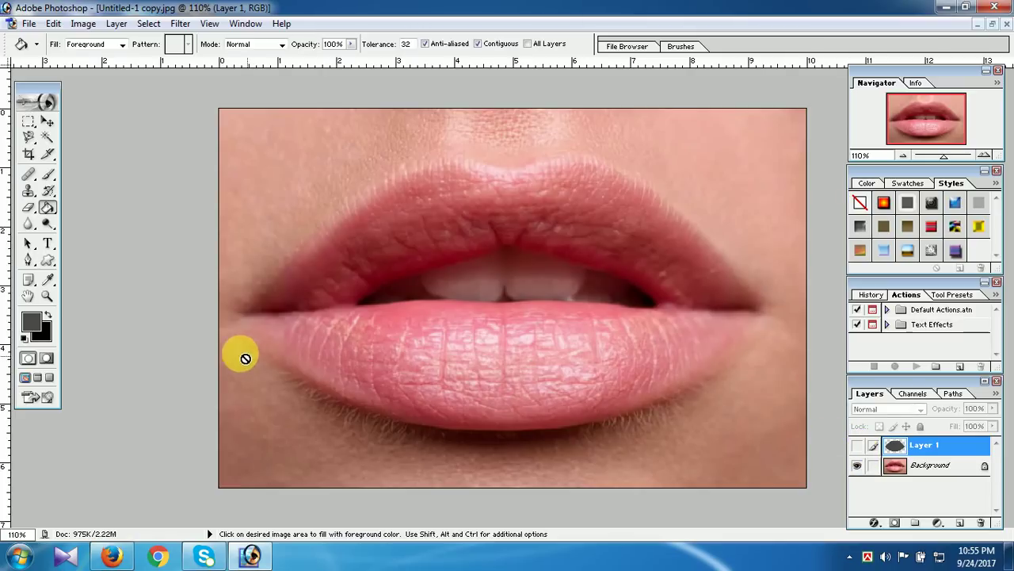
left_click(28, 261)
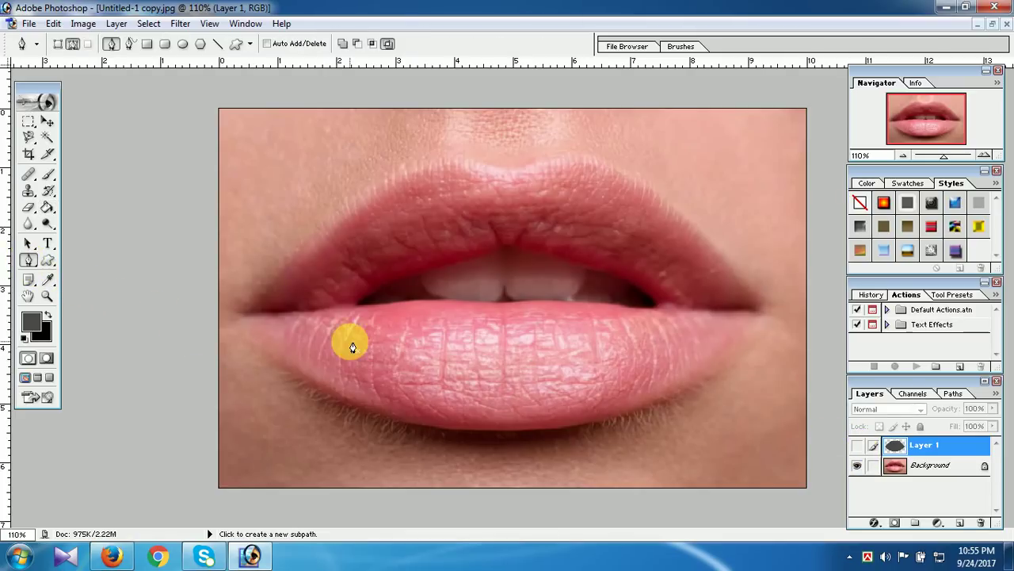
Step: Trace the top edge of the mouth opening from the left inner corner to the right
left_click(359, 306)
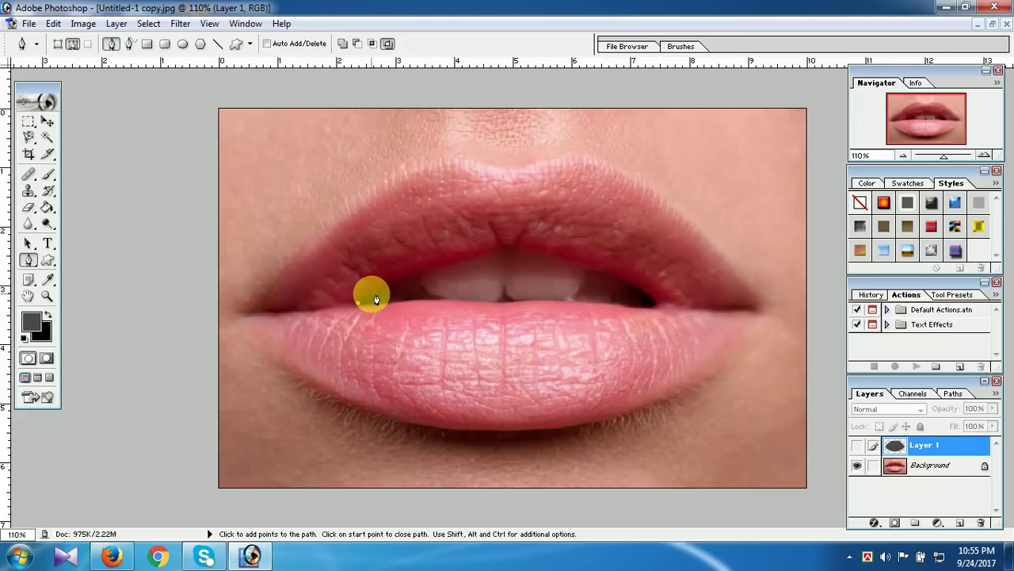
left_click(389, 283)
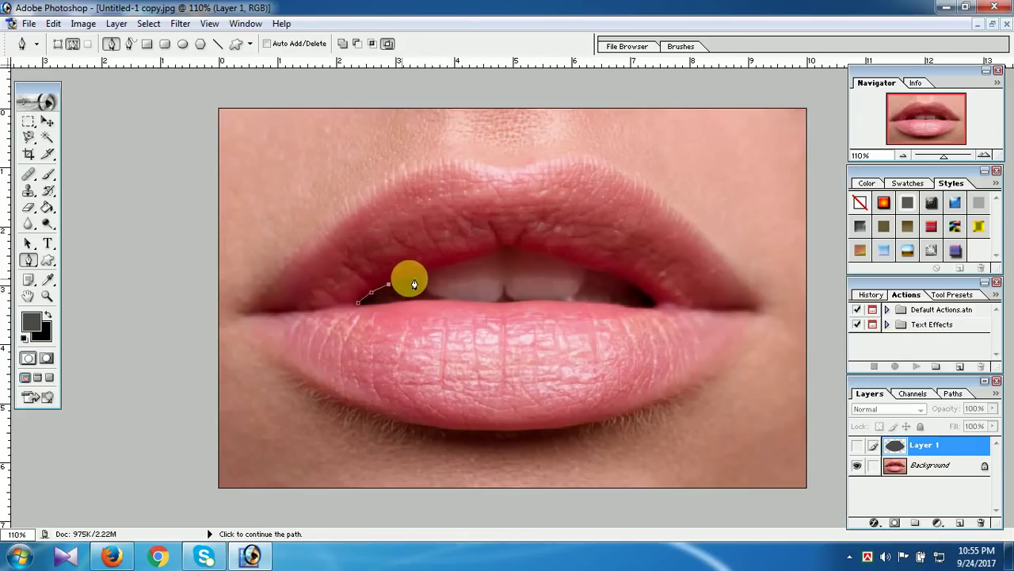
left_click(415, 275)
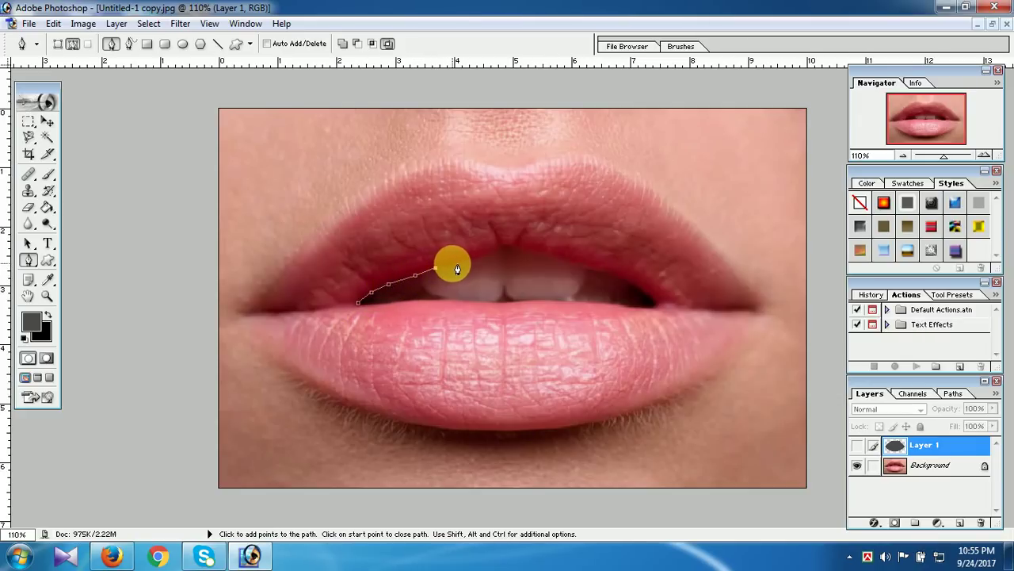
left_click(452, 260)
left_click(490, 252)
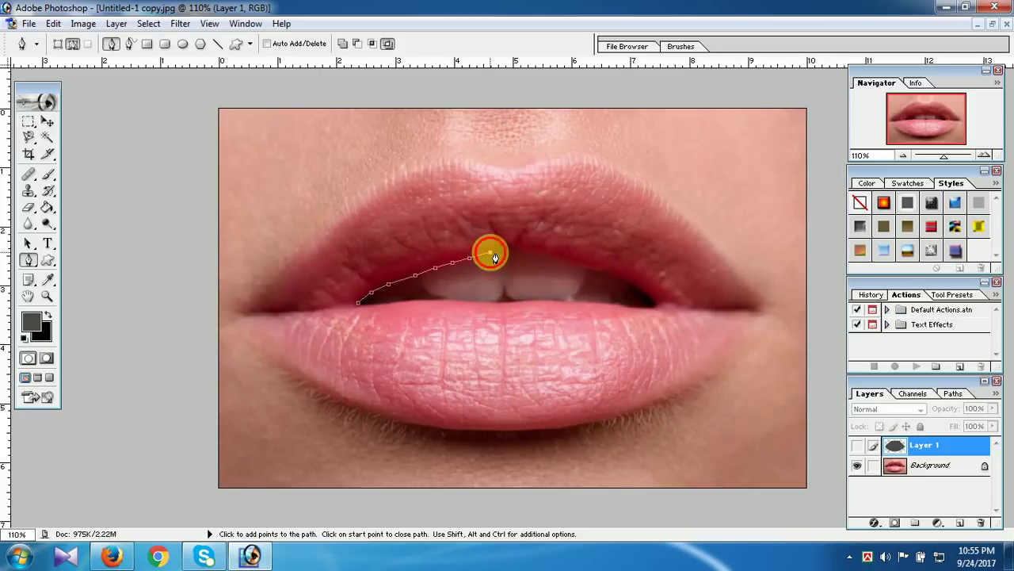
left_click(504, 249)
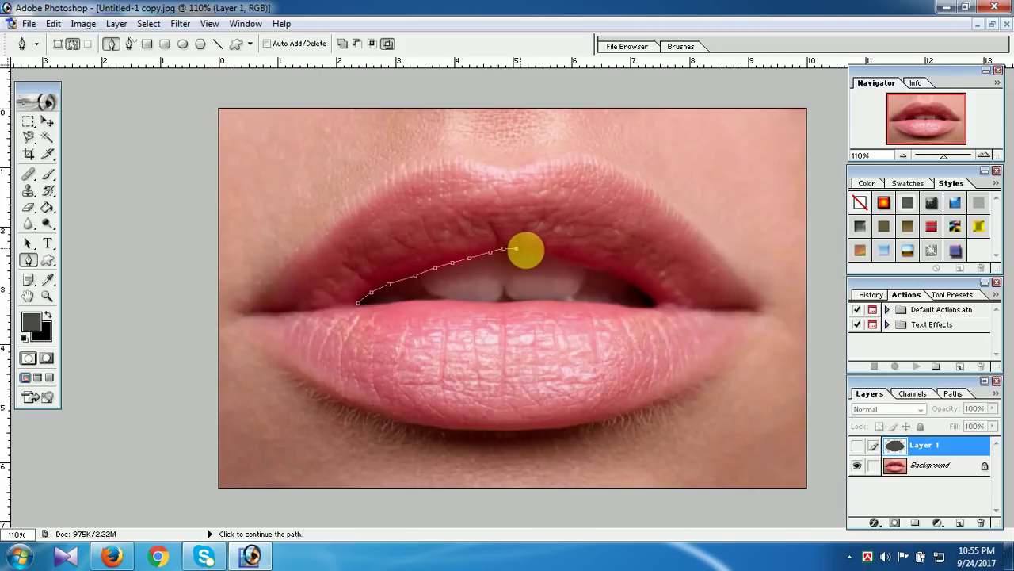
left_click(530, 251)
left_click(548, 253)
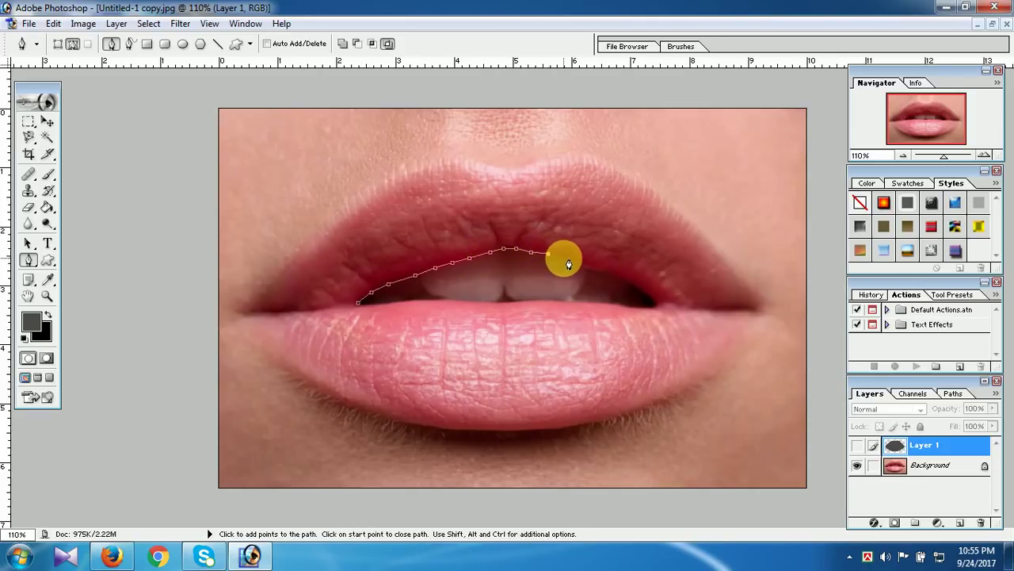
left_click(583, 267)
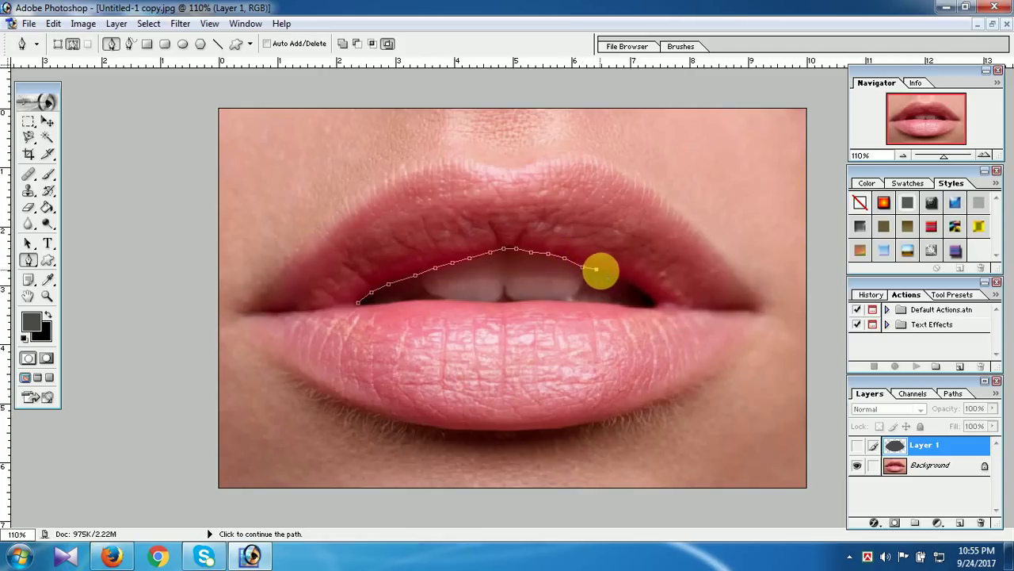
left_click(610, 274)
left_click(634, 286)
left_click(653, 298)
Step: Trace the lower edge of the mouth opening back left and close the path
left_click(647, 308)
left_click(636, 307)
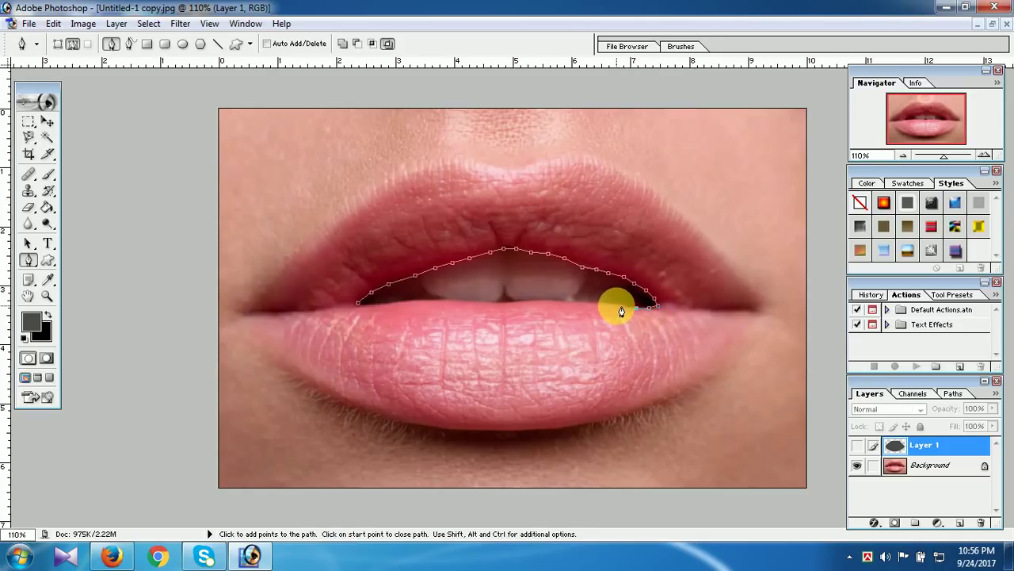
left_click(582, 304)
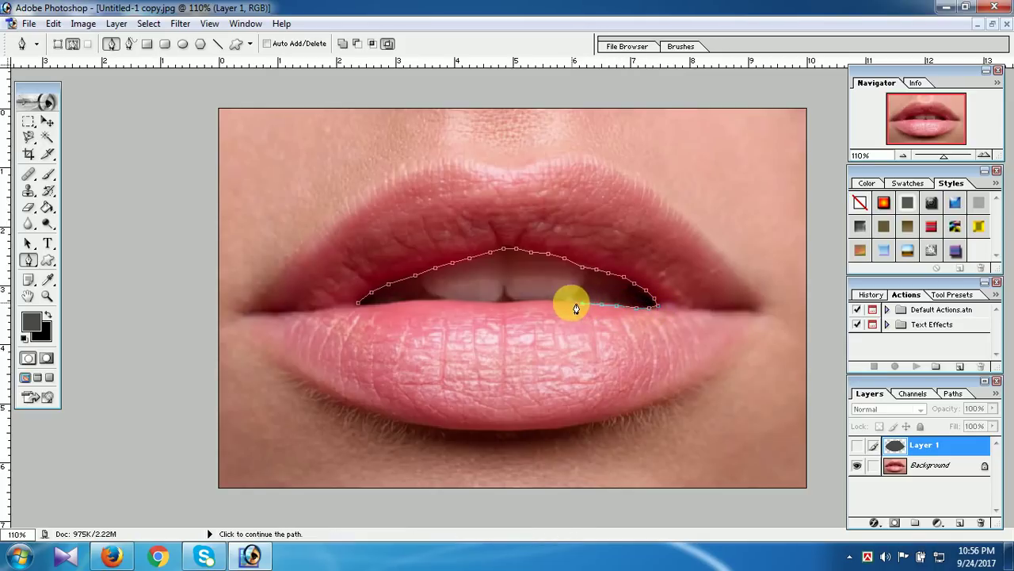
left_click(542, 302)
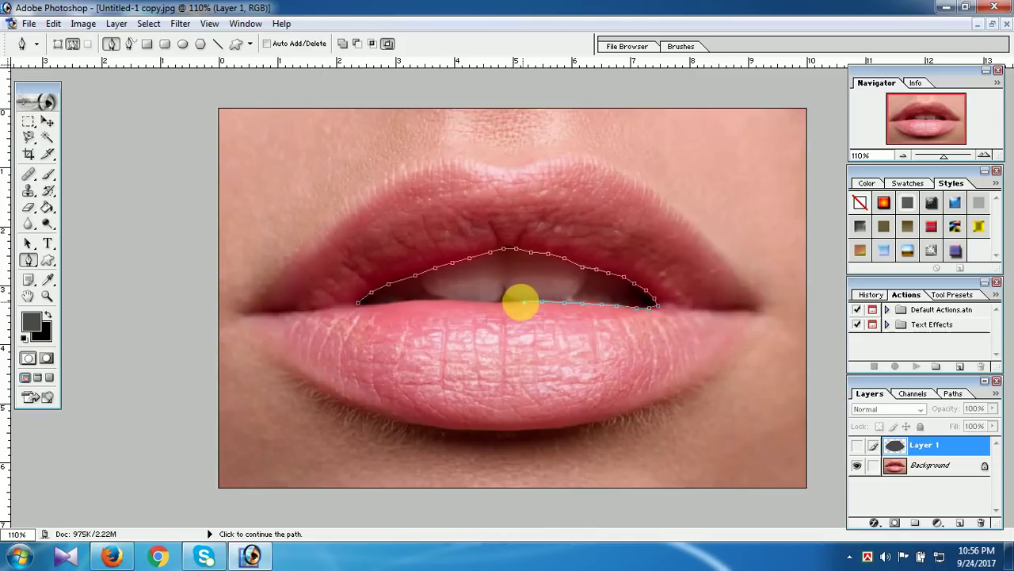
left_click(503, 303)
left_click(478, 303)
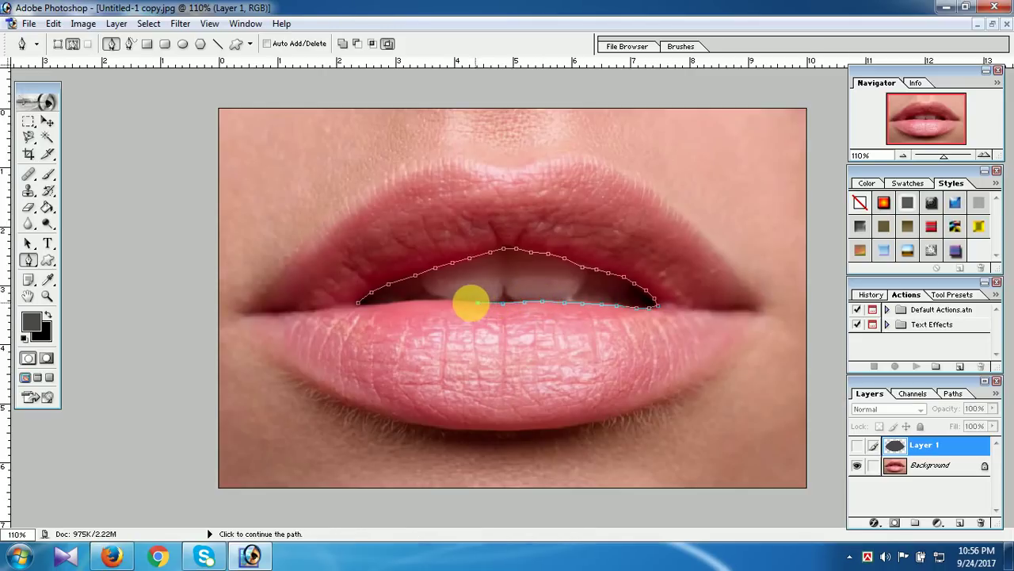
left_click(452, 302)
left_click(429, 302)
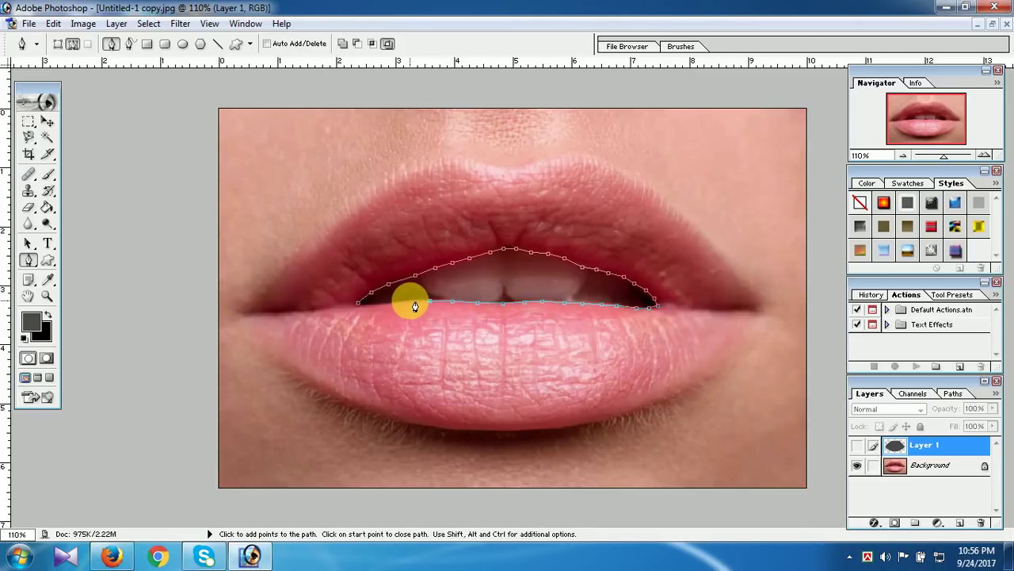
left_click(409, 302)
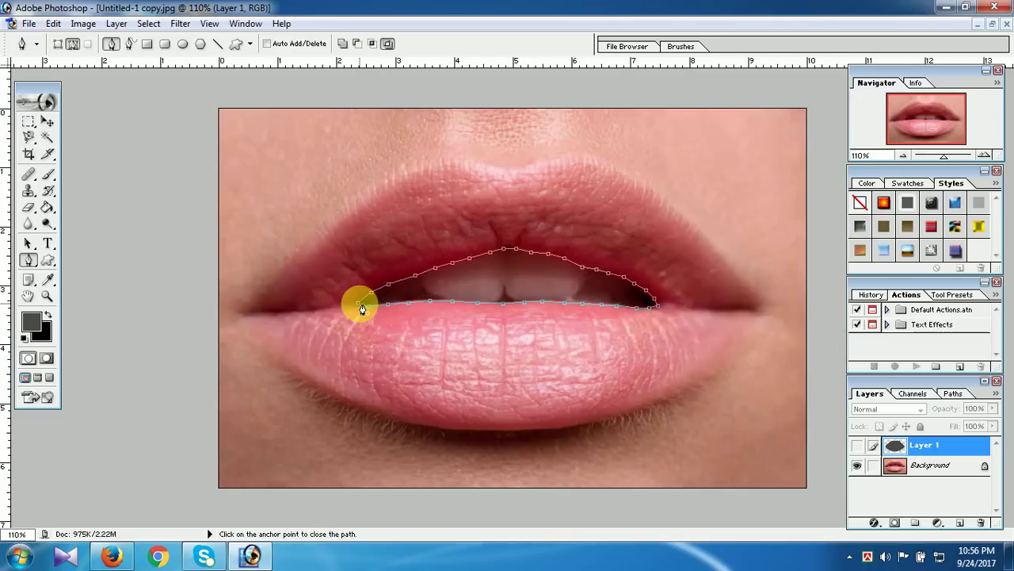
left_click(361, 307)
Step: Select the mouth-gap path, add Layer 2, and delete the gap from grey Layer 1
right_click(538, 260)
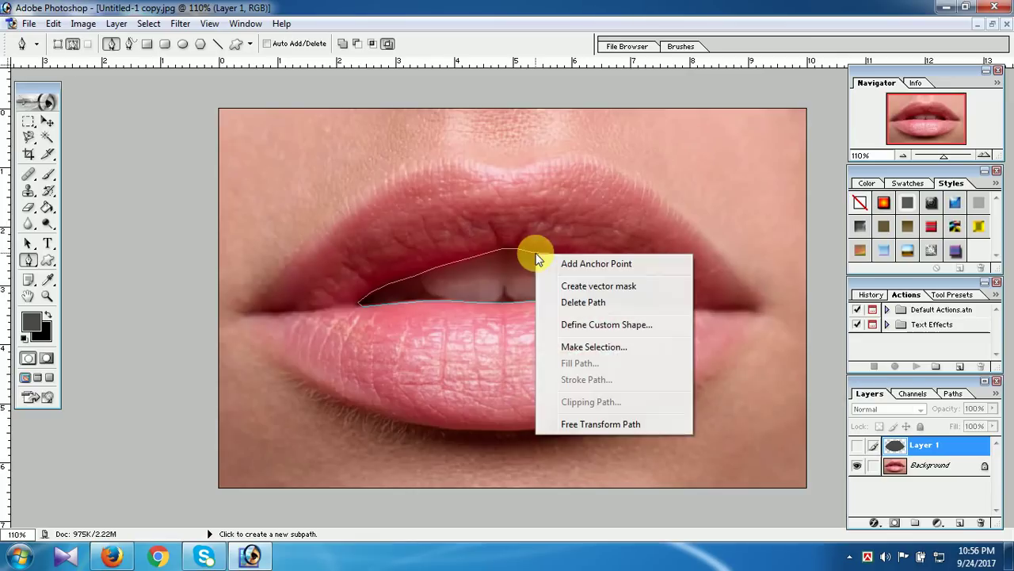
left_click(576, 347)
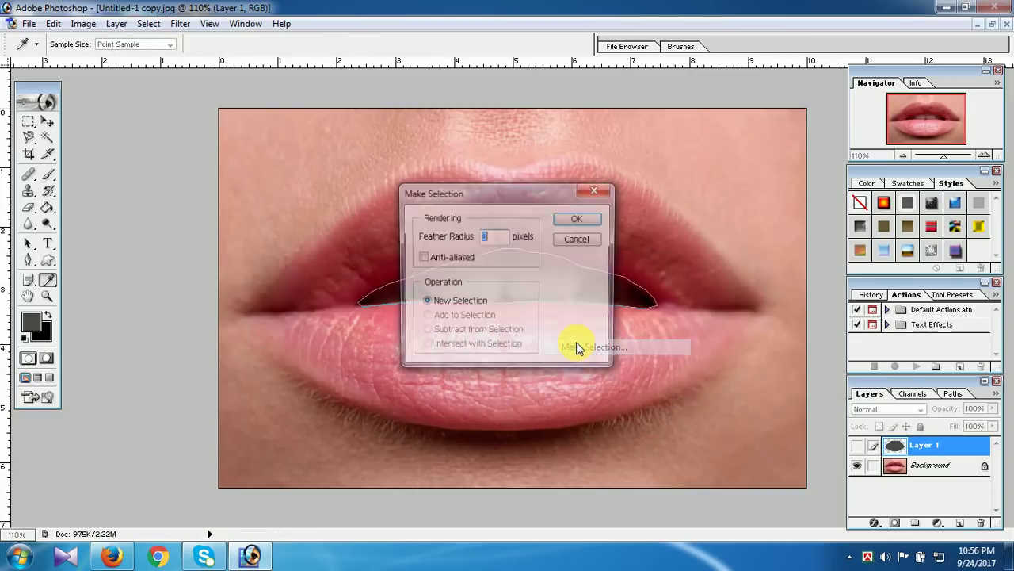
left_click(582, 225)
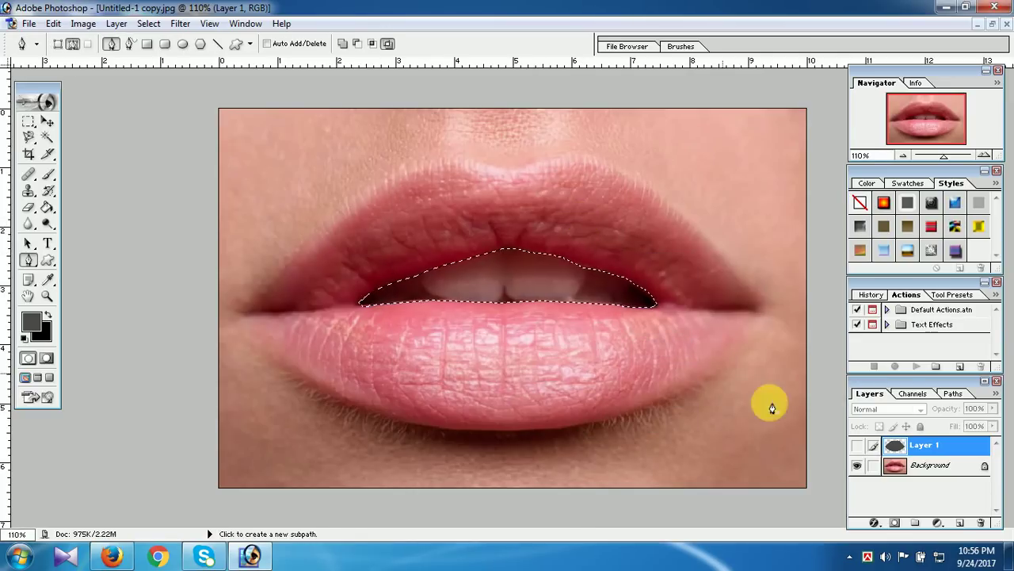
left_click(962, 524)
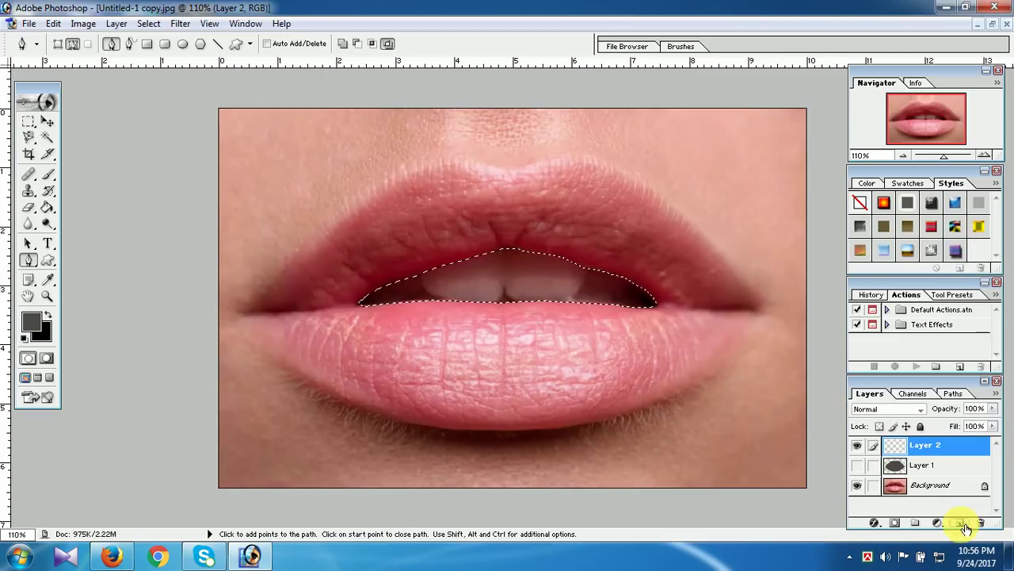
left_click(927, 468)
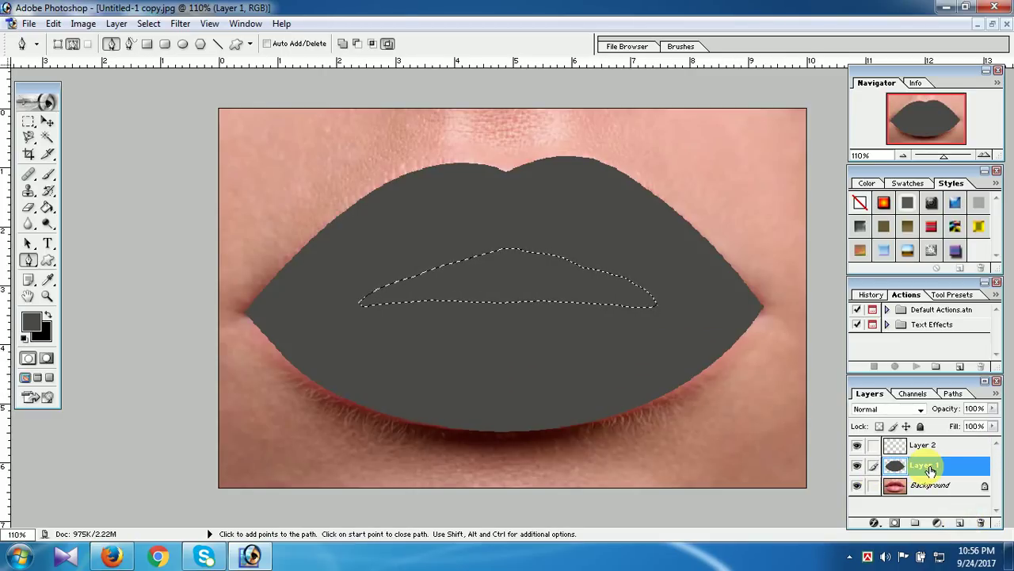
key("Delete")
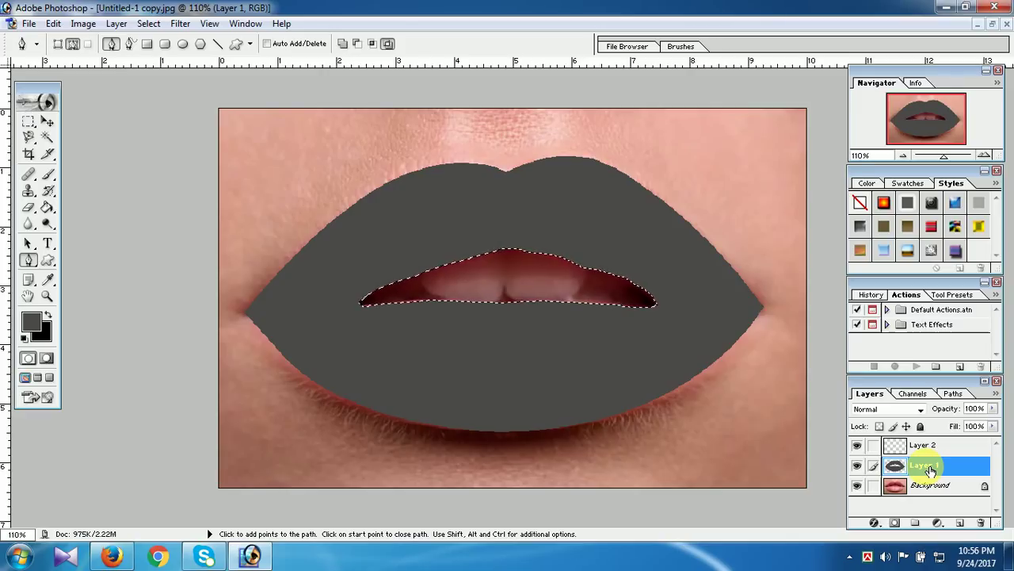
Step: Deselect and apply a 1.6-pixel radius Gaussian Blur to Layer 1
key("ctrl+d")
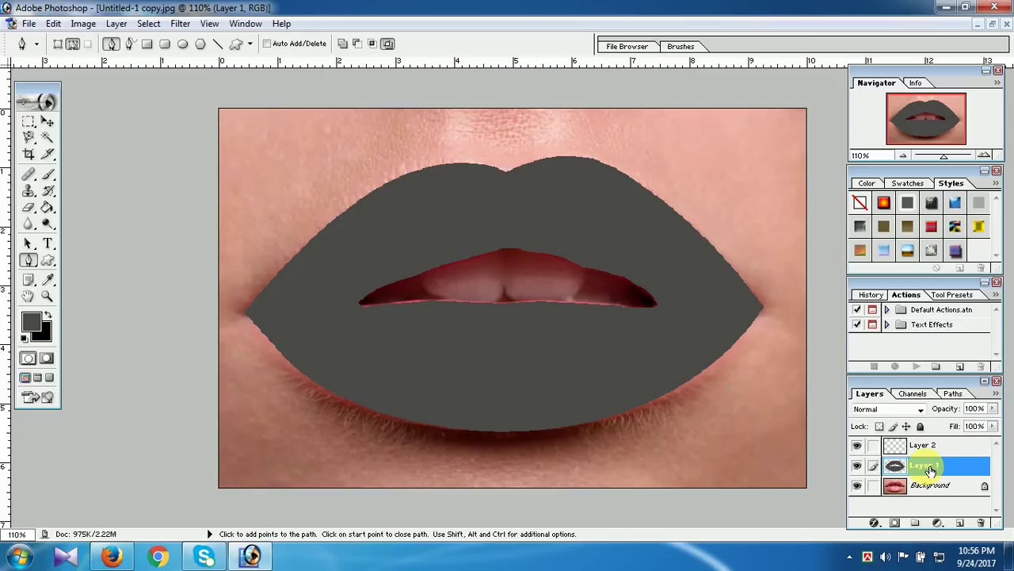
left_click(182, 25)
mouse_move(200, 134)
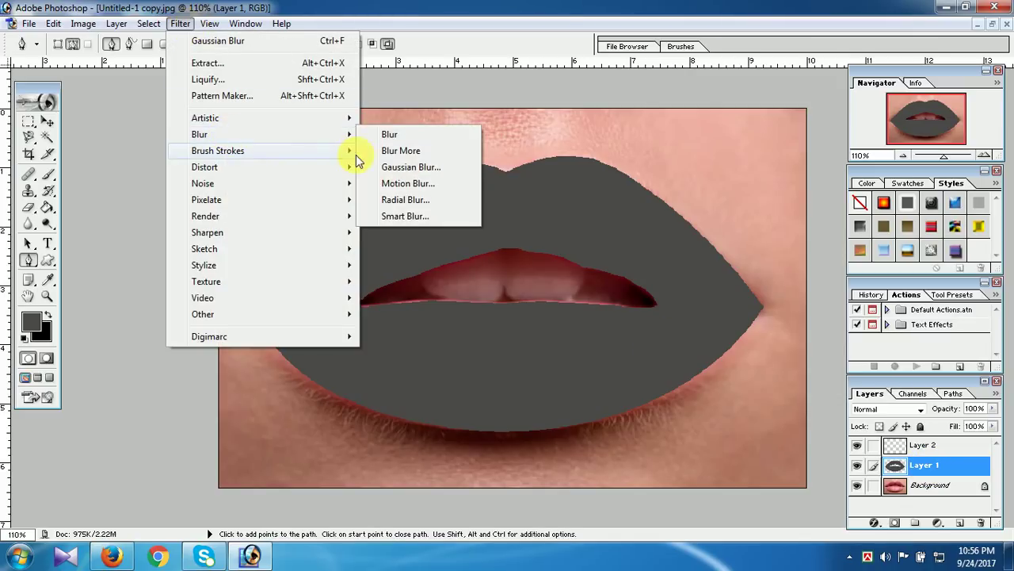
left_click(411, 167)
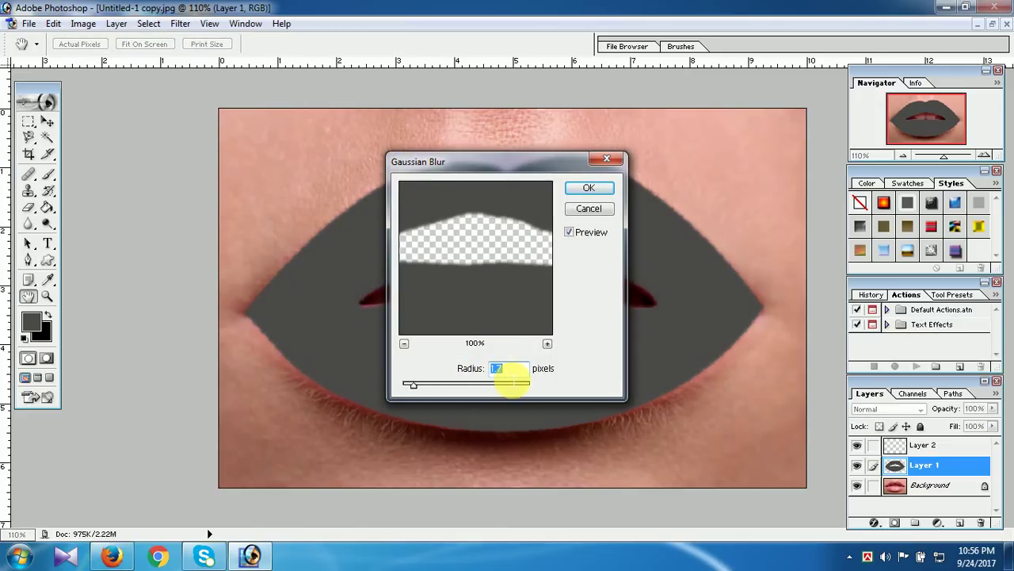
type("1.")
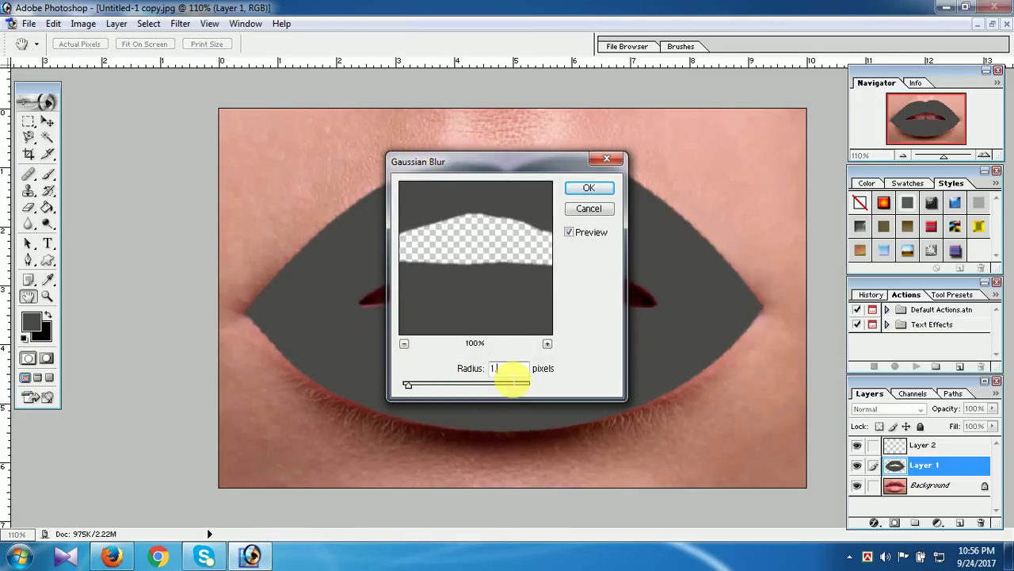
type("6")
left_click(589, 189)
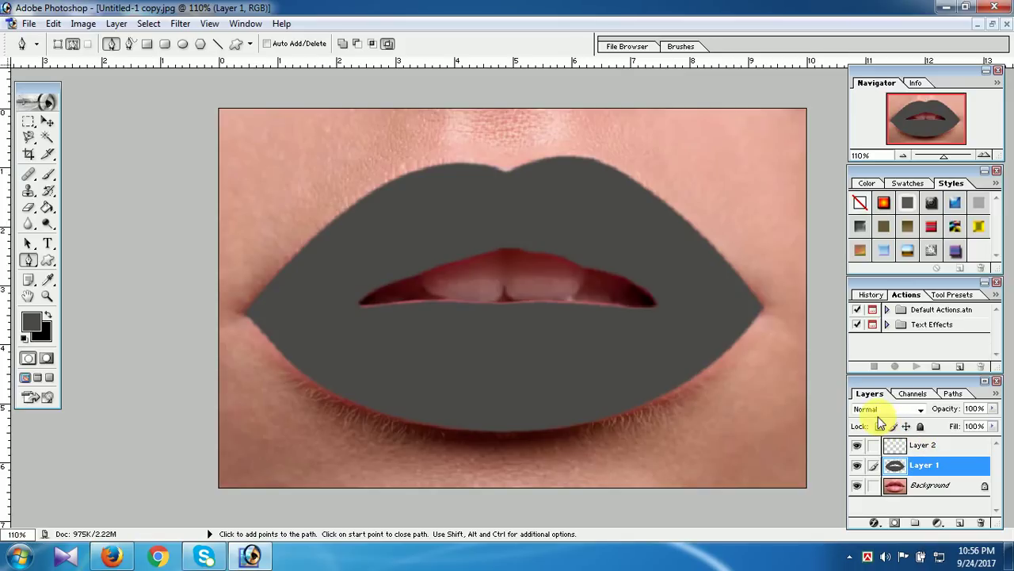
Step: Set Layer 1's blend mode to Soft Light
left_click(920, 410)
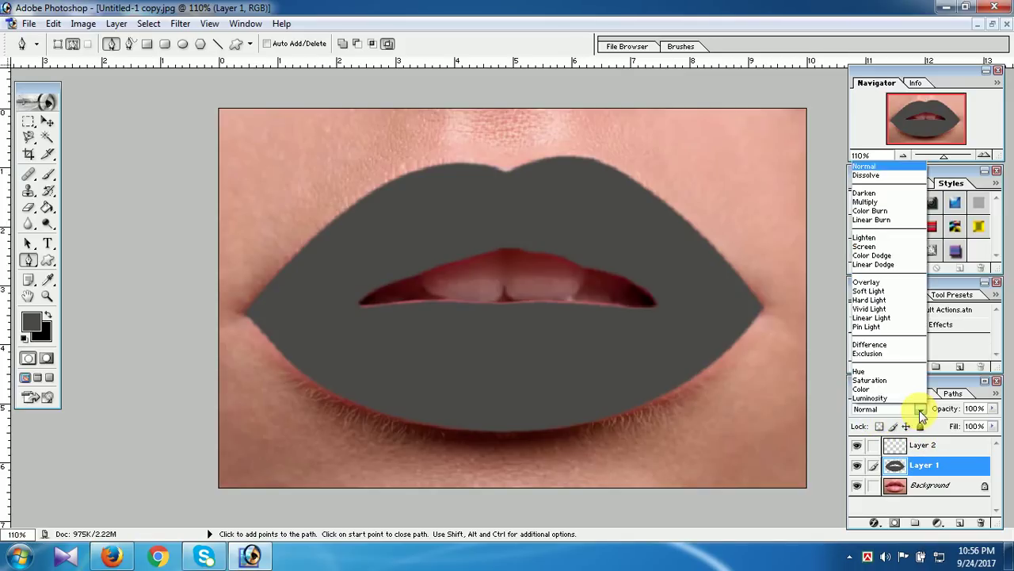
left_click(891, 292)
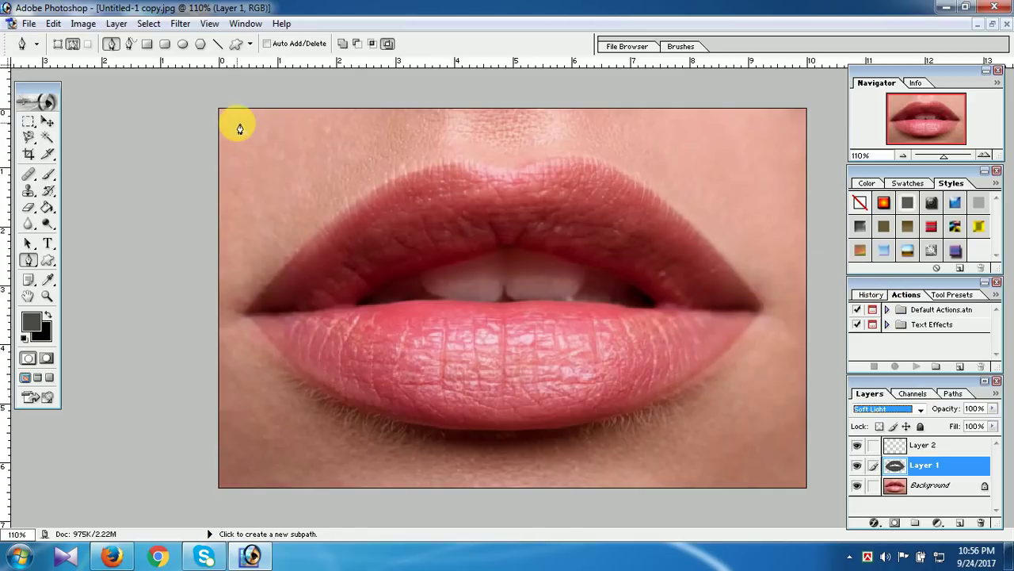
left_click(83, 24)
mouse_move(117, 63)
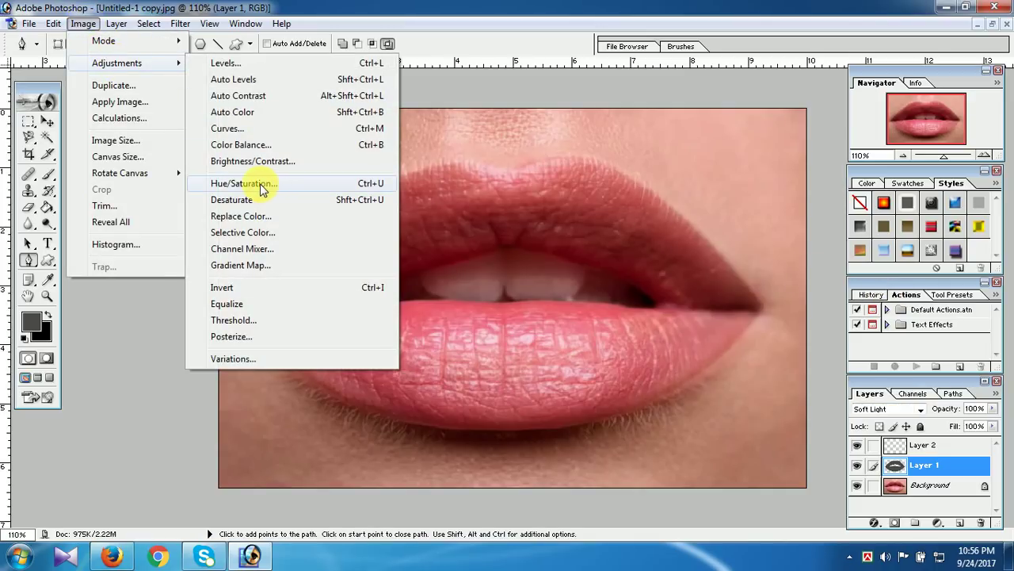
Step: Apply Hue/Saturation with Colorize on, Hue 324 and Saturation 45 to Layer 1
left_click(261, 186)
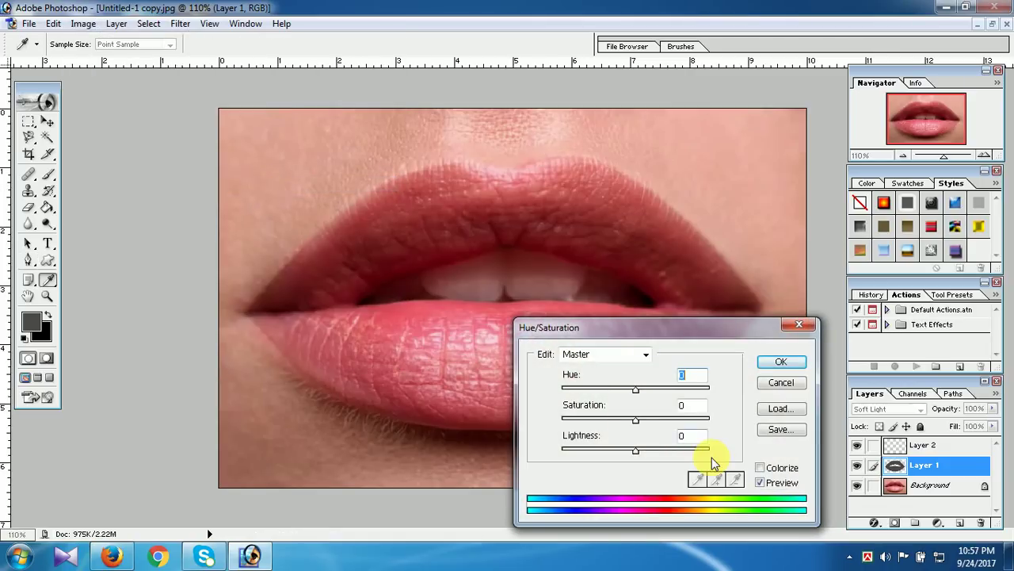
left_click(761, 468)
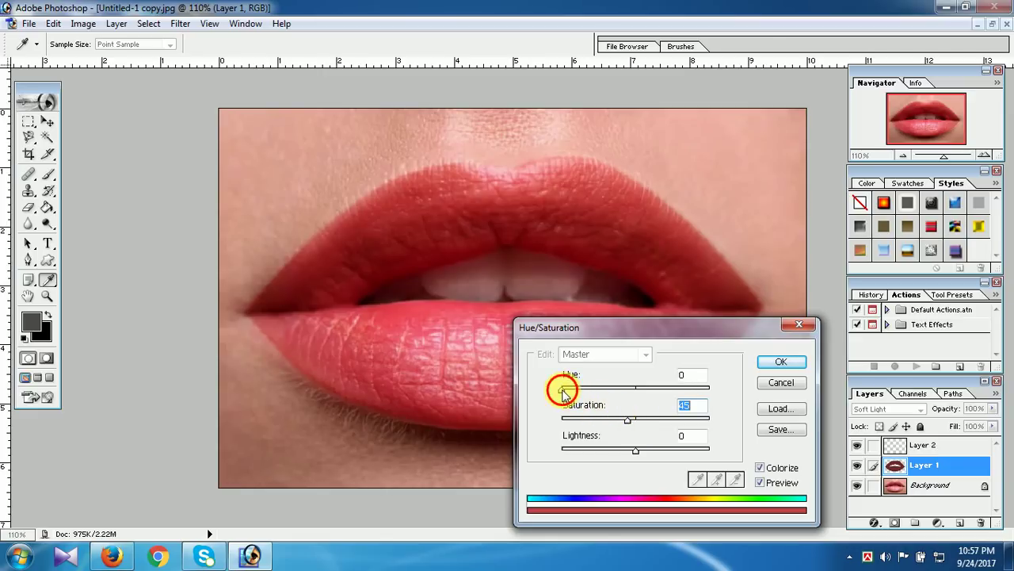
left_click_drag(564, 391, 685, 391)
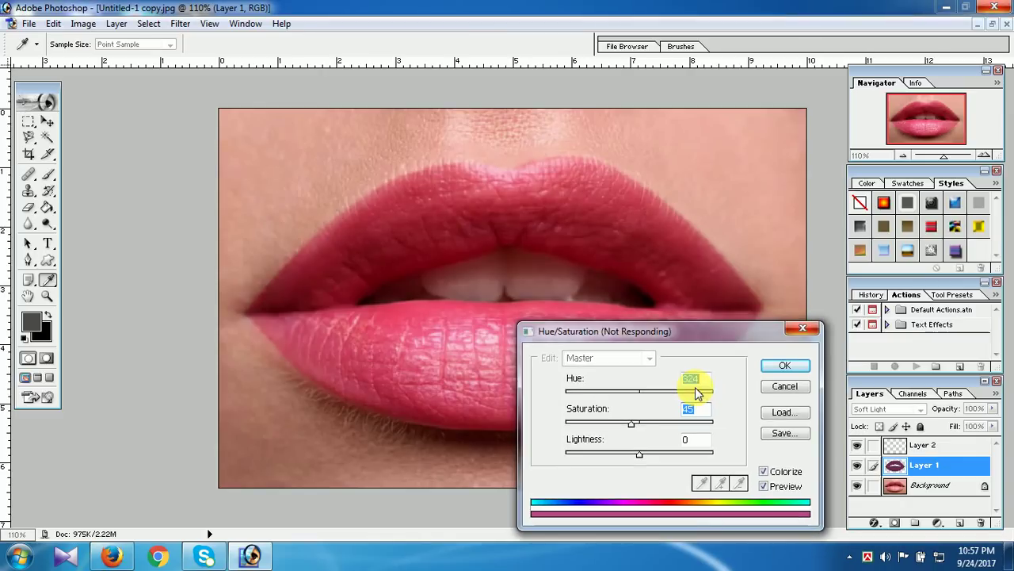
left_click(779, 364)
key("p")
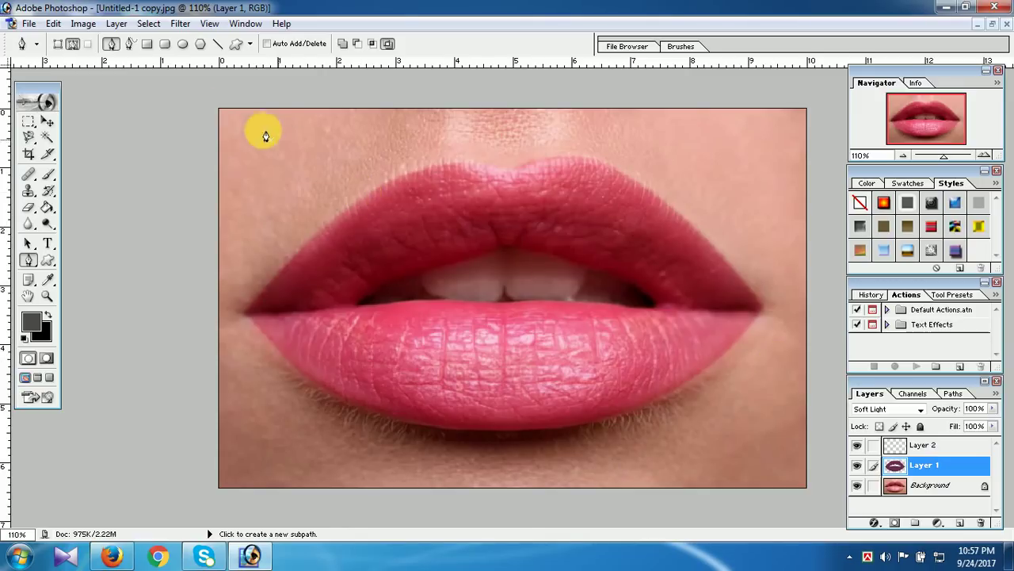
Step: Duplicate the lip layer as Layer 1 copy and add a Gradient Overlay style
left_click(118, 24)
mouse_move(137, 40)
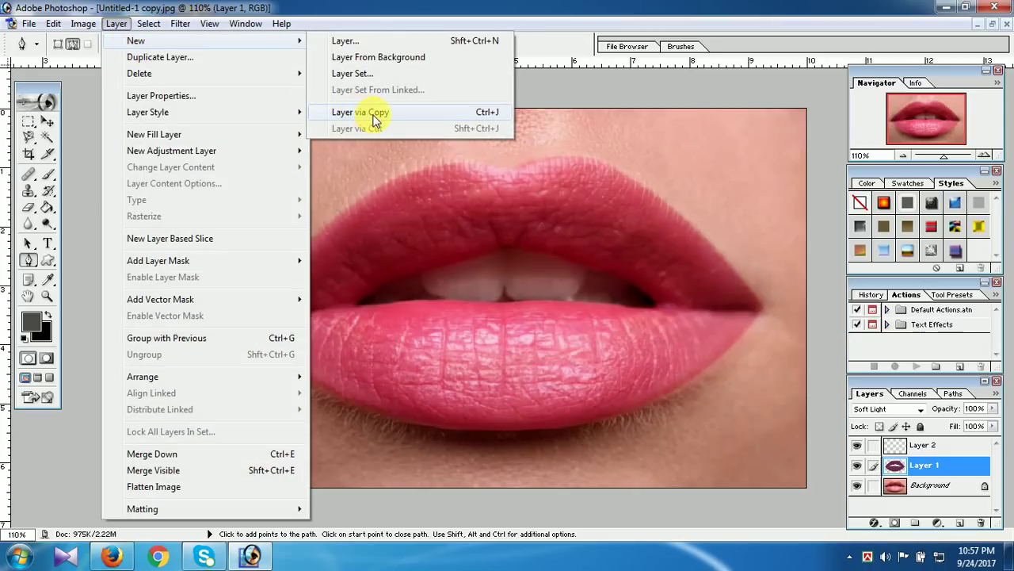
left_click(381, 116)
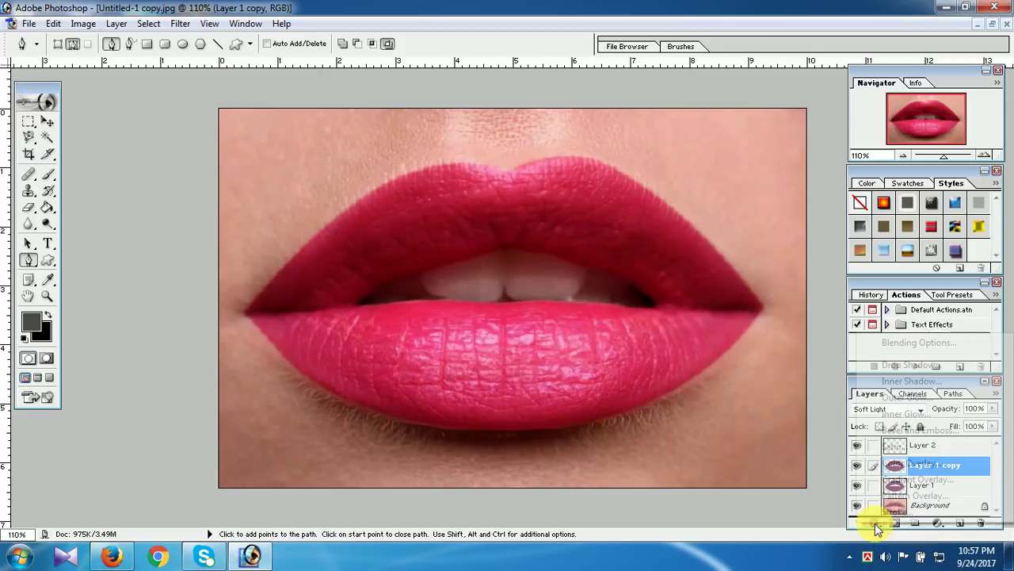
left_click(880, 525)
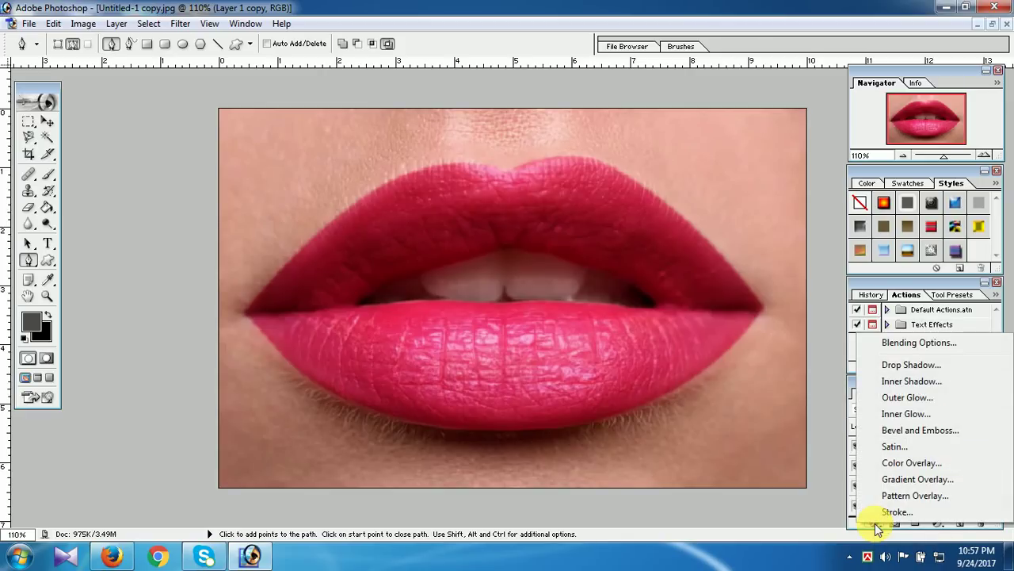
left_click(910, 480)
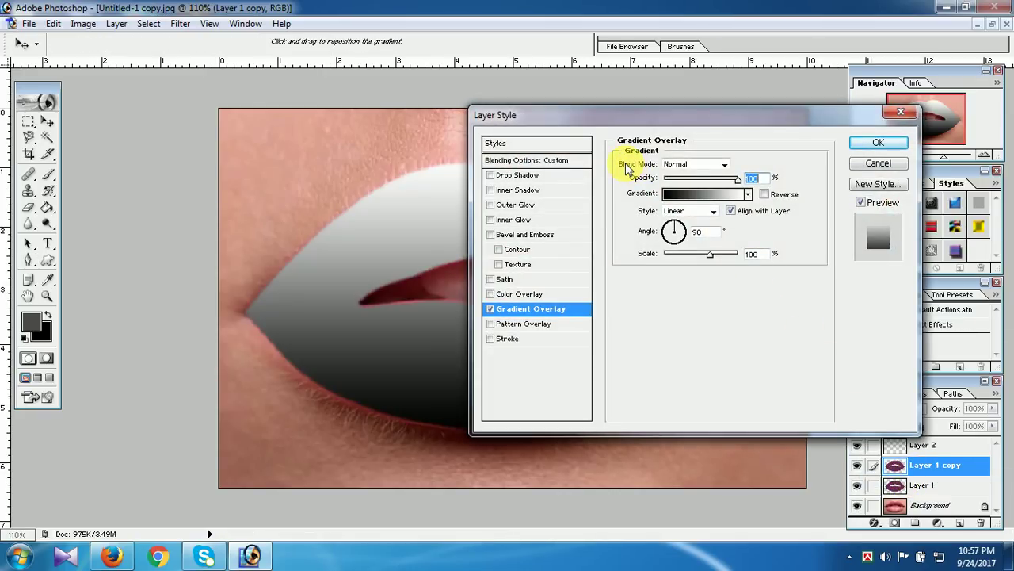
Step: Set the gradient overlay to Soft Light with the Blue, Red, Yellow preset
left_click(702, 164)
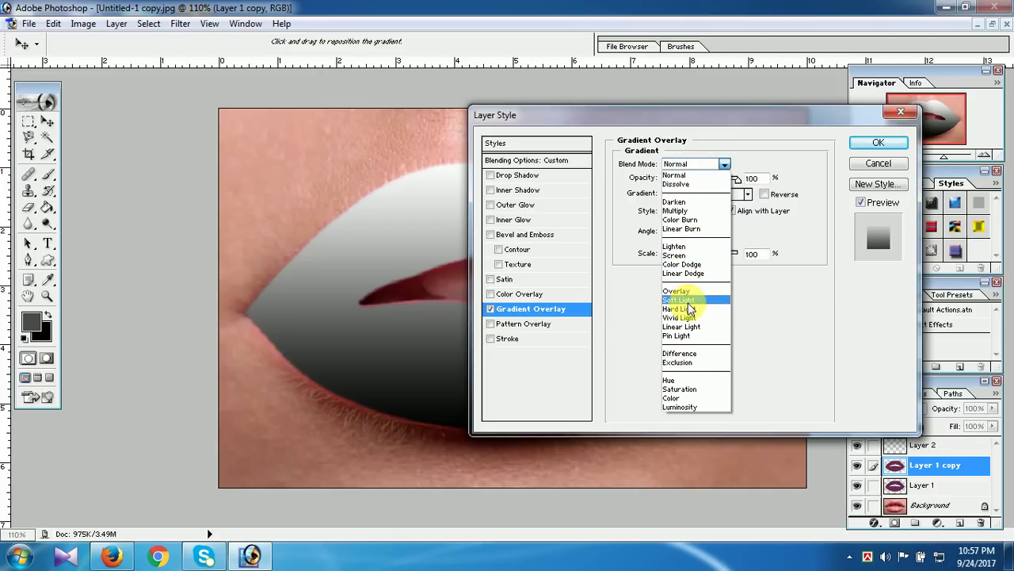
left_click(681, 300)
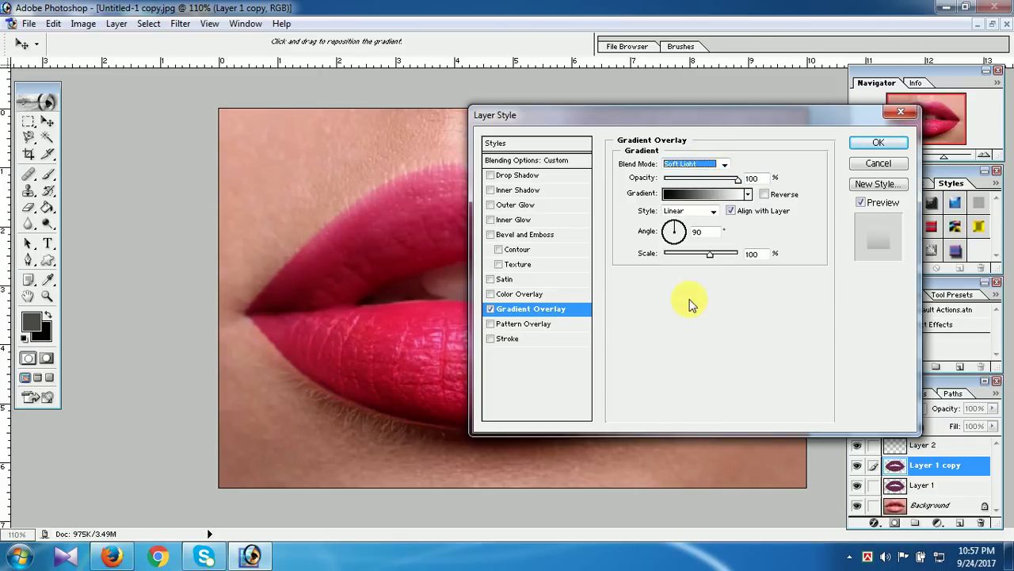
left_click(747, 181)
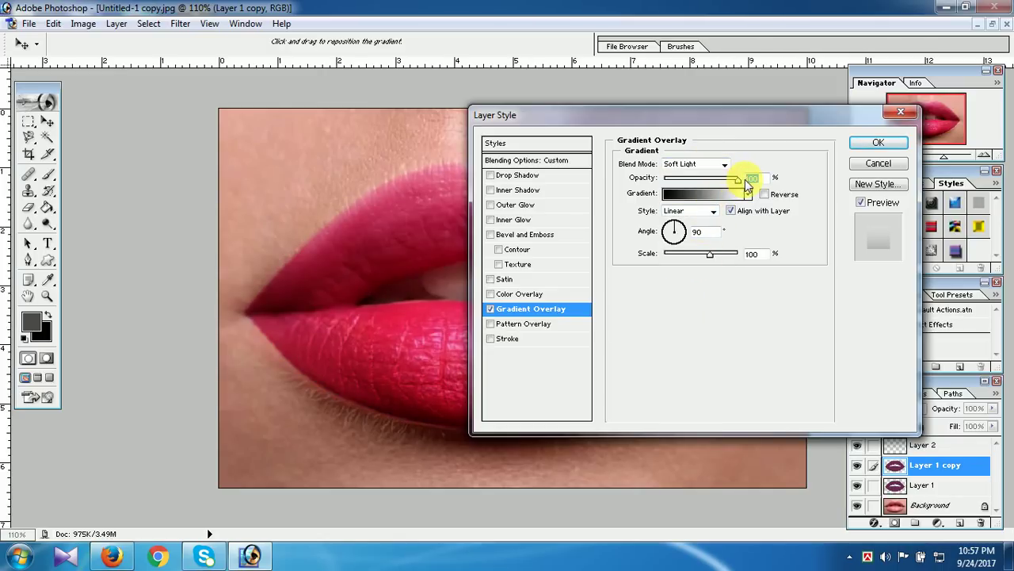
left_click(693, 195)
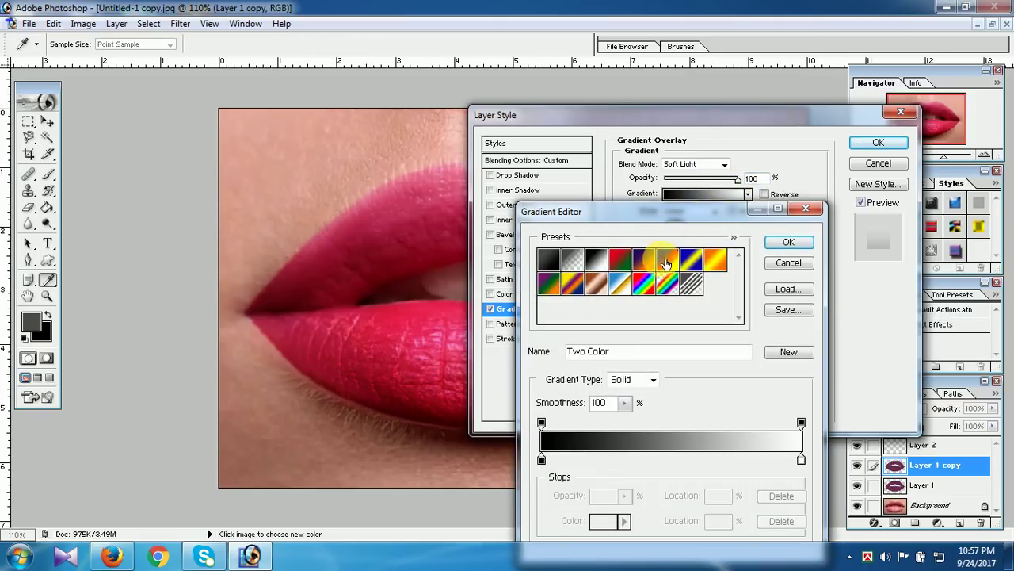
left_click(672, 262)
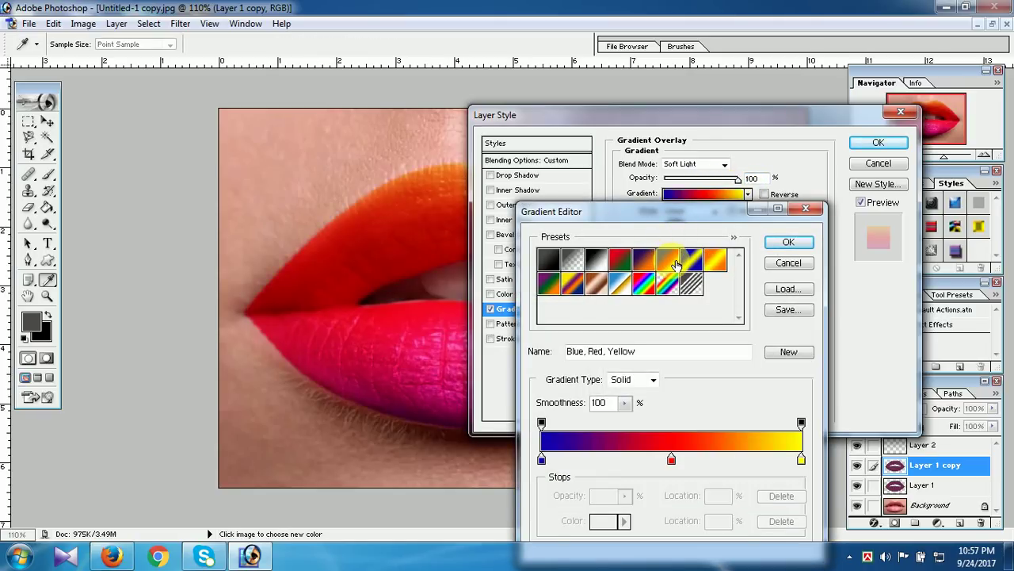
left_click(620, 260)
left_click(678, 266)
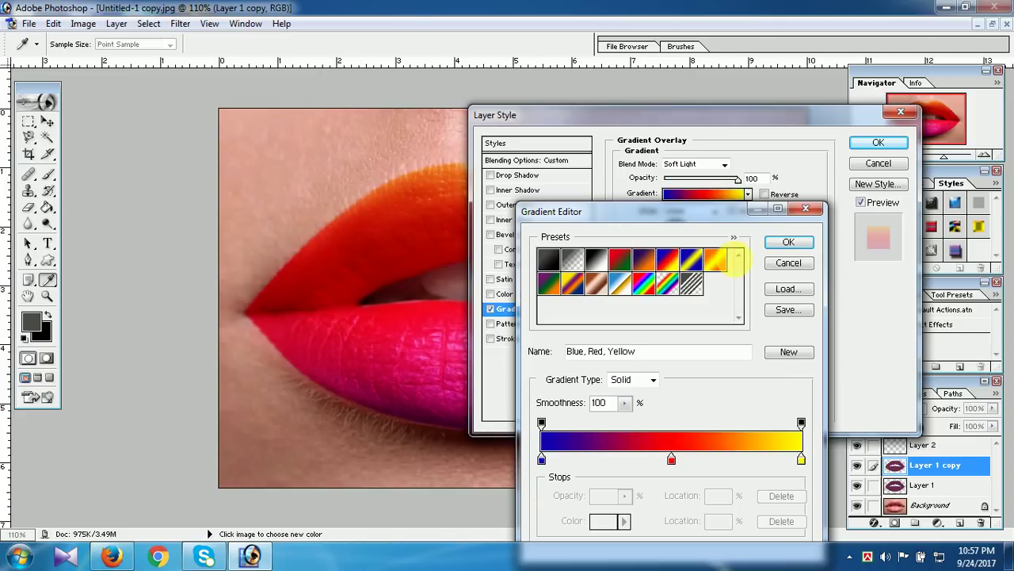
left_click(789, 243)
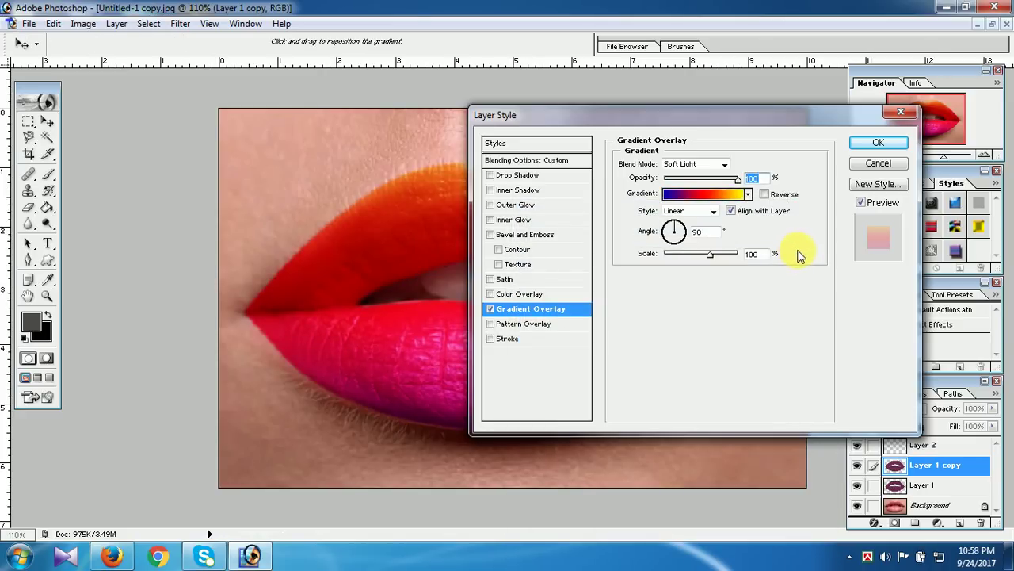
Step: Try Angle and Linear gradient overlay styles on the lips, settling on Radial
left_click(714, 211)
left_click(696, 240)
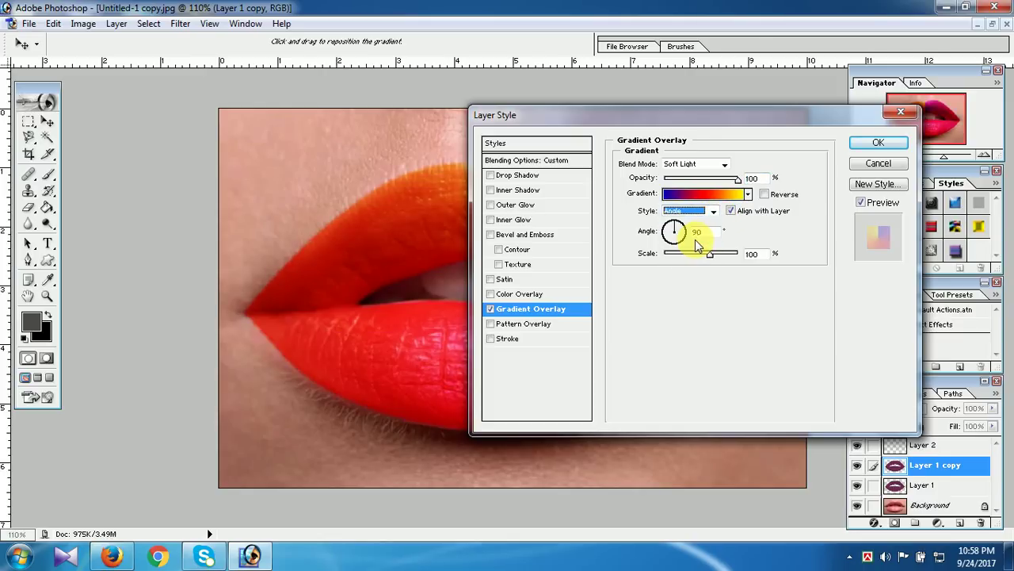
left_click_drag(743, 114, 904, 85)
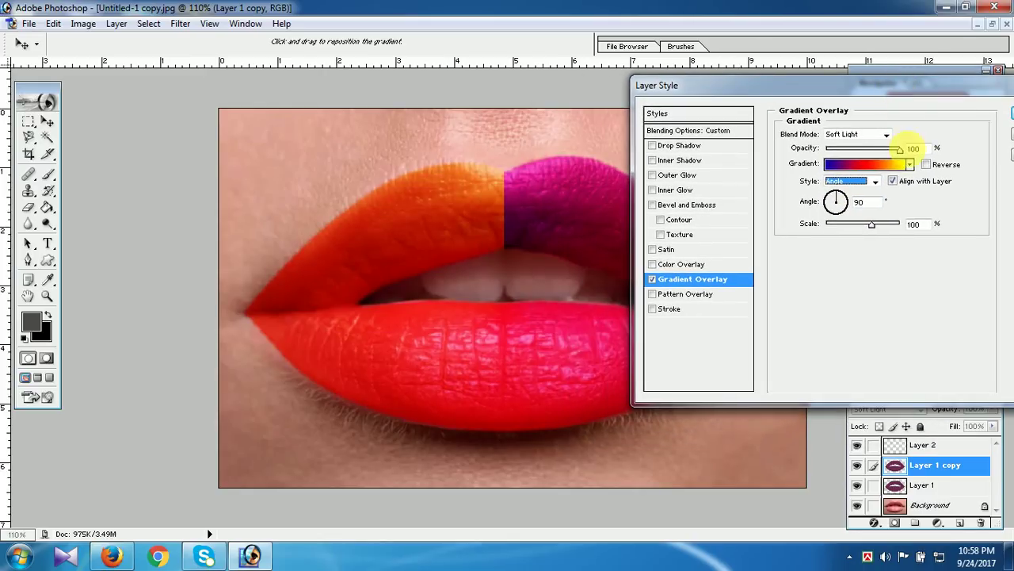
left_click(875, 182)
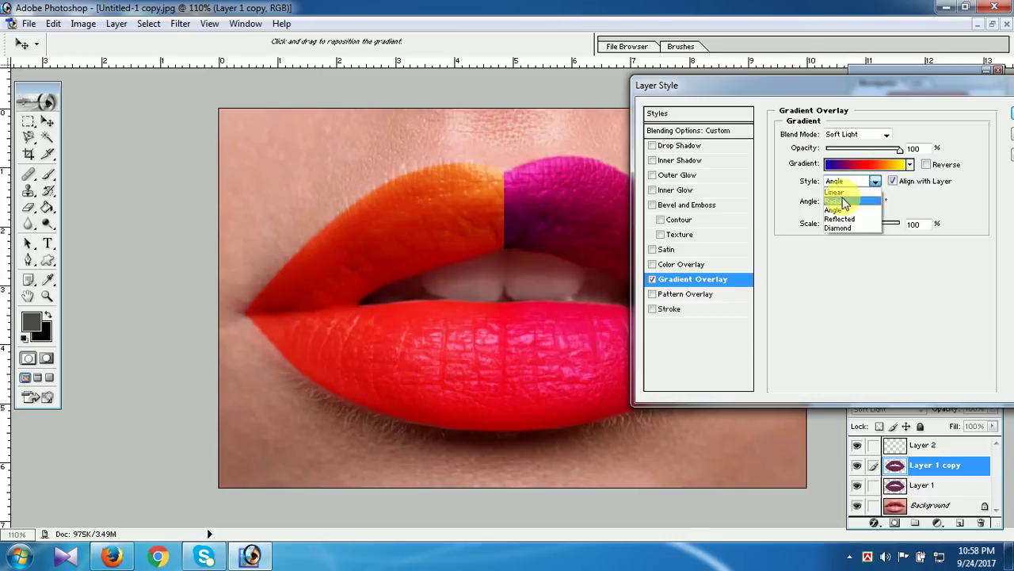
left_click(836, 192)
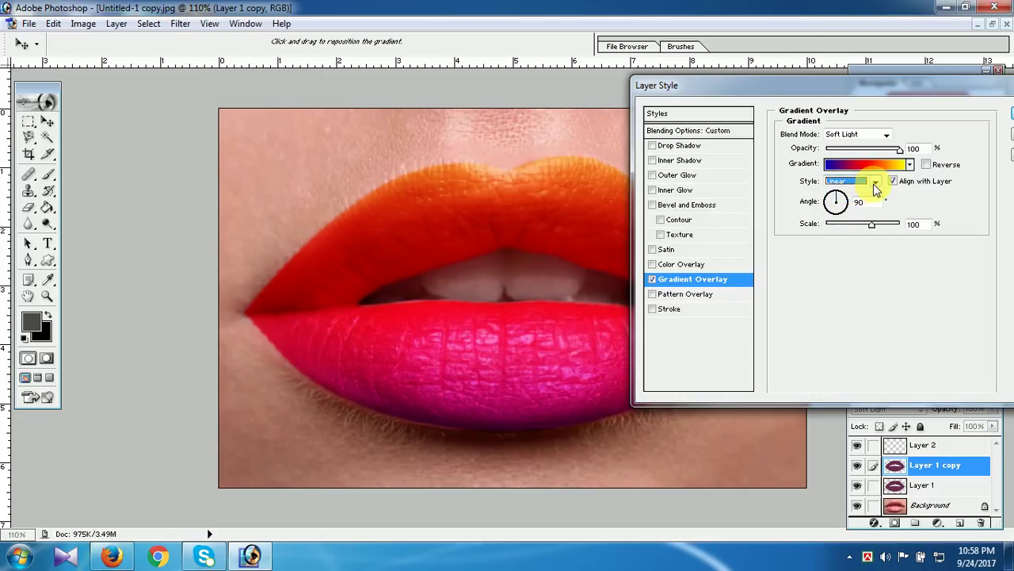
left_click(875, 182)
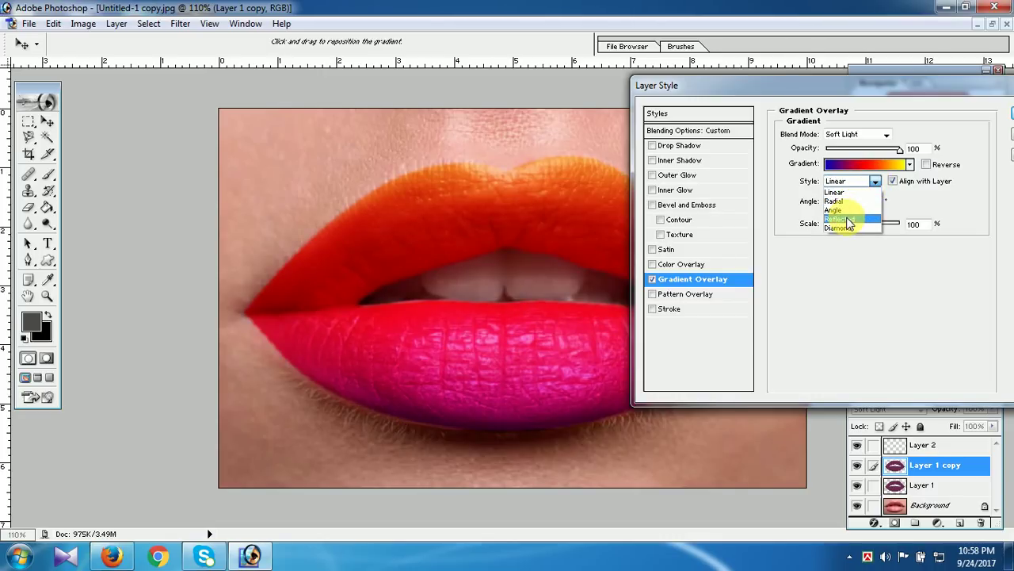
left_click(845, 200)
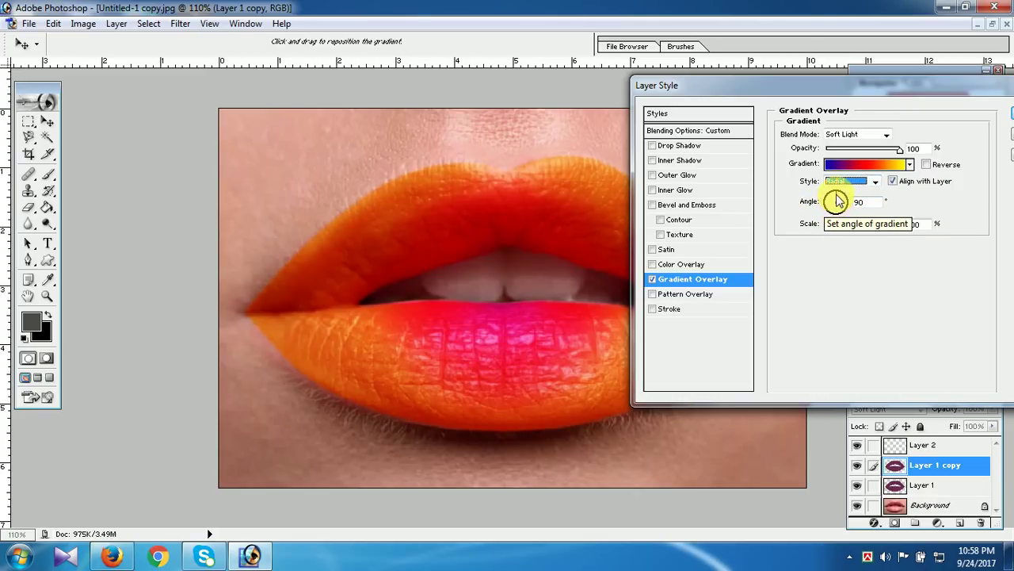
Step: Adjust the radial gradient's angle and commit the gradient overlay to Layer 1 copy
mouse_move(837, 203)
left_mouse_down()
mouse_move(850, 204)
mouse_move(840, 203)
left_mouse_up()
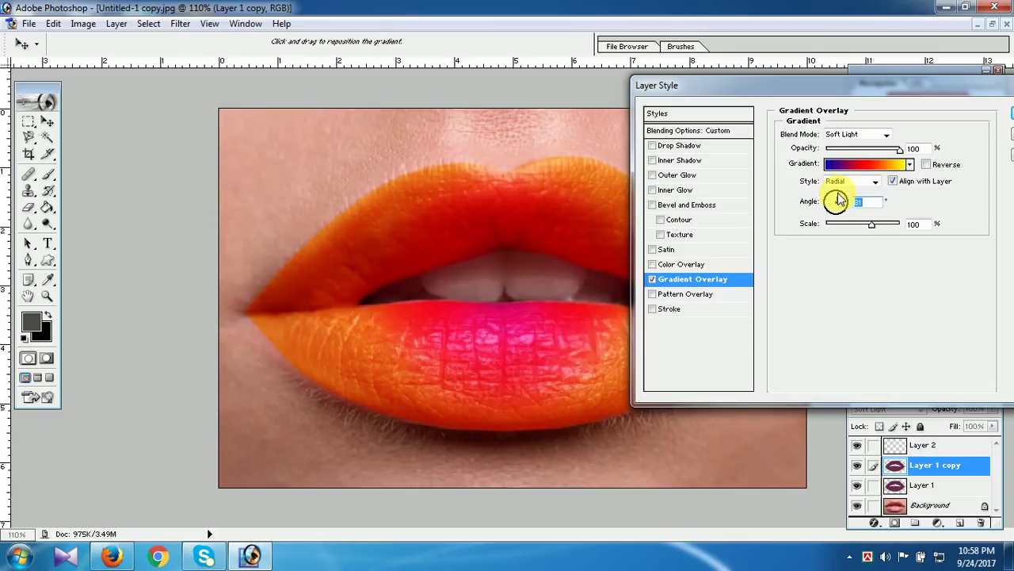
left_click(847, 200)
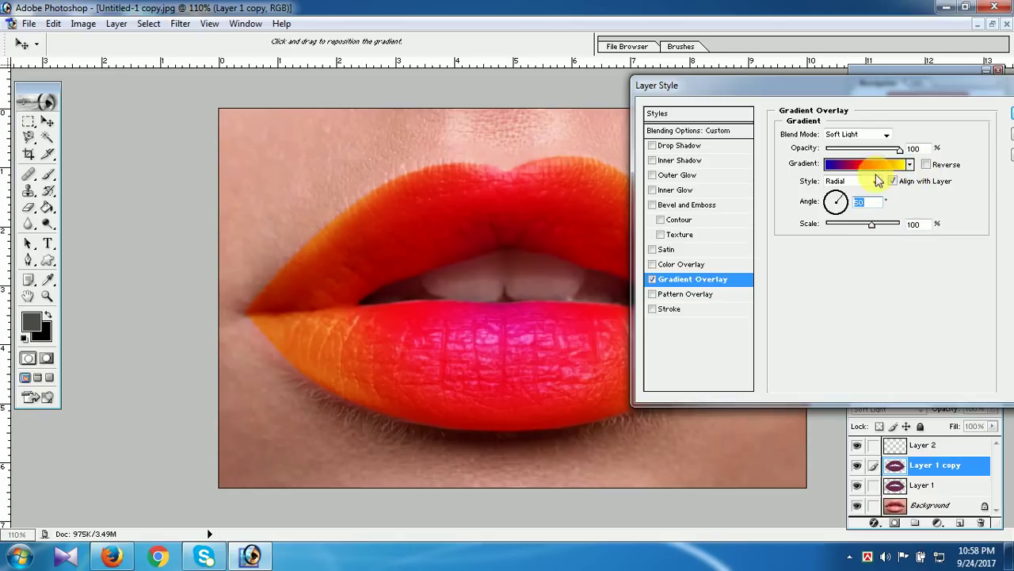
left_click_drag(933, 87, 862, 105)
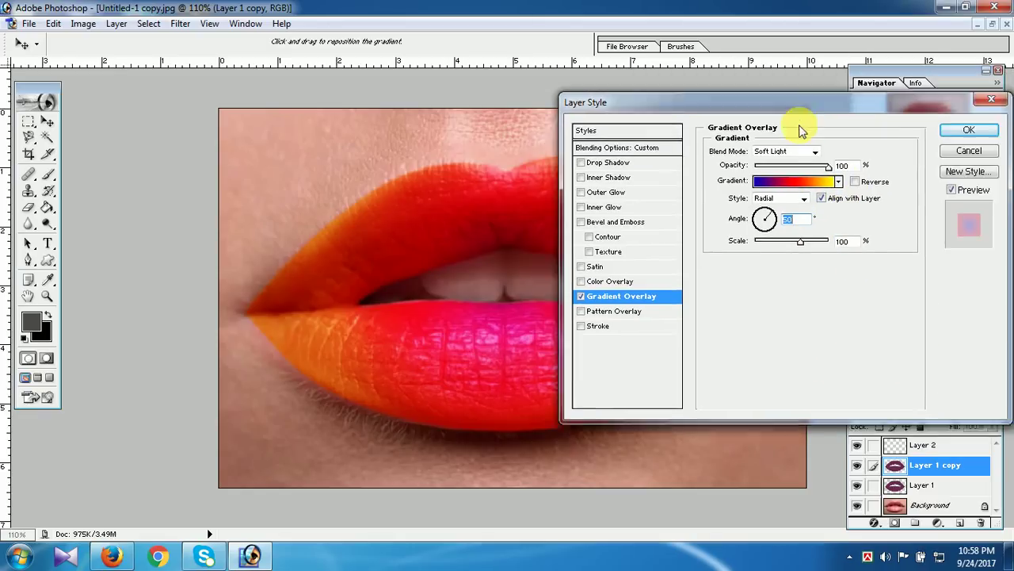
left_click_drag(800, 131, 726, 160)
left_click(893, 159)
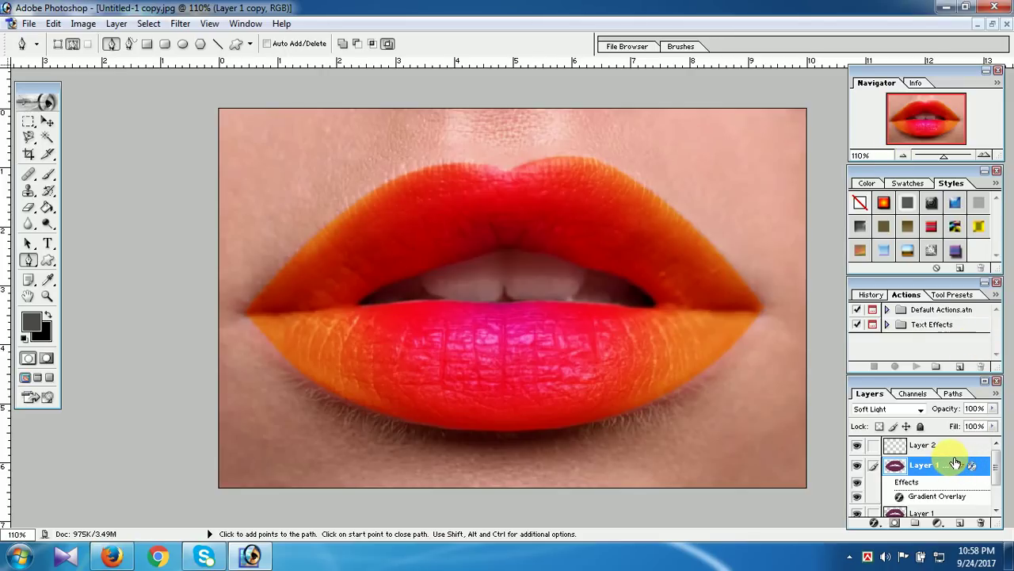
Step: Shift Layer 1's Hue/Saturation hue to about +72, turning the lip edges golden yellow
scroll(954, 465, "down", 1)
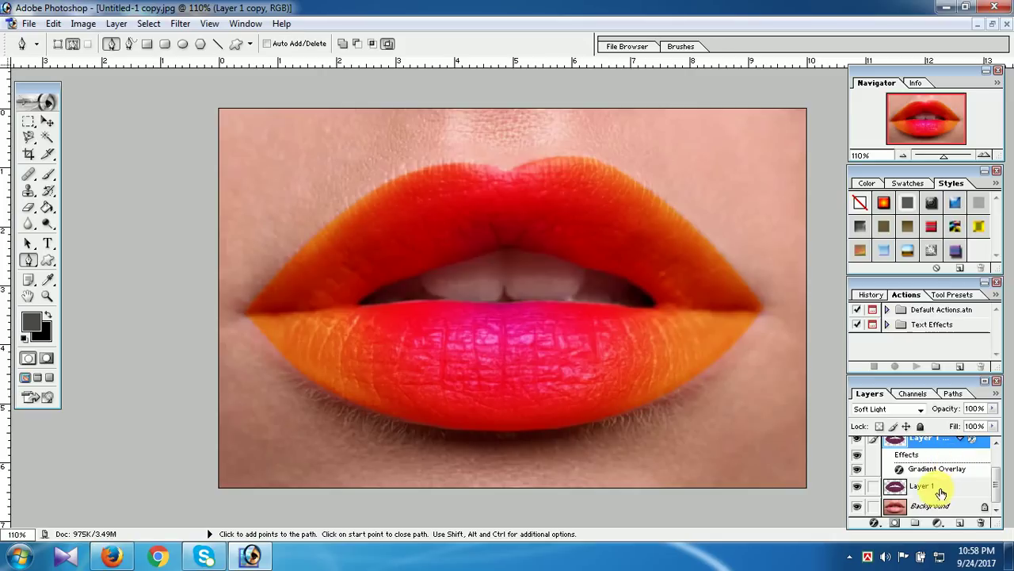
left_click(929, 488)
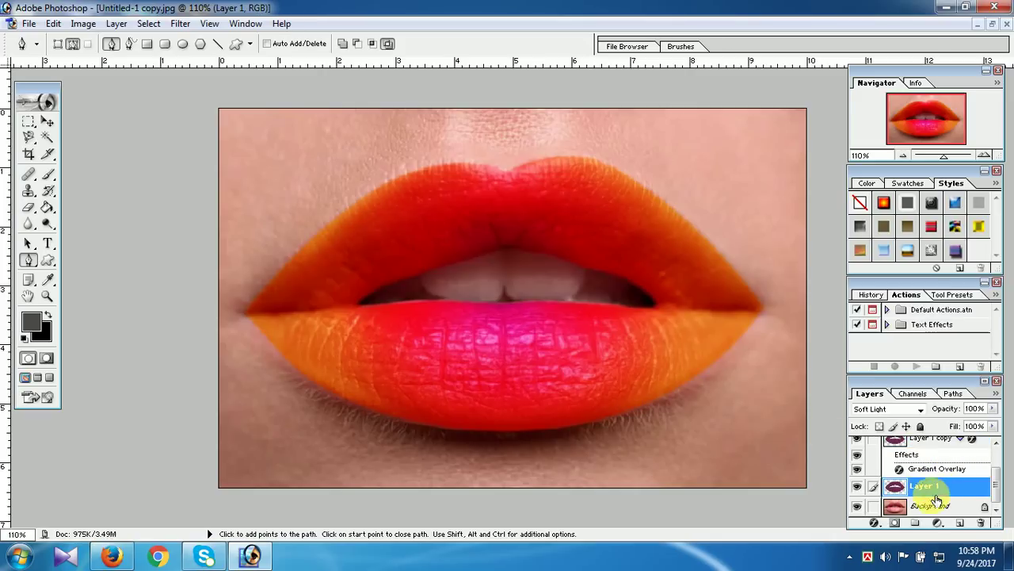
left_click(84, 23)
mouse_move(117, 62)
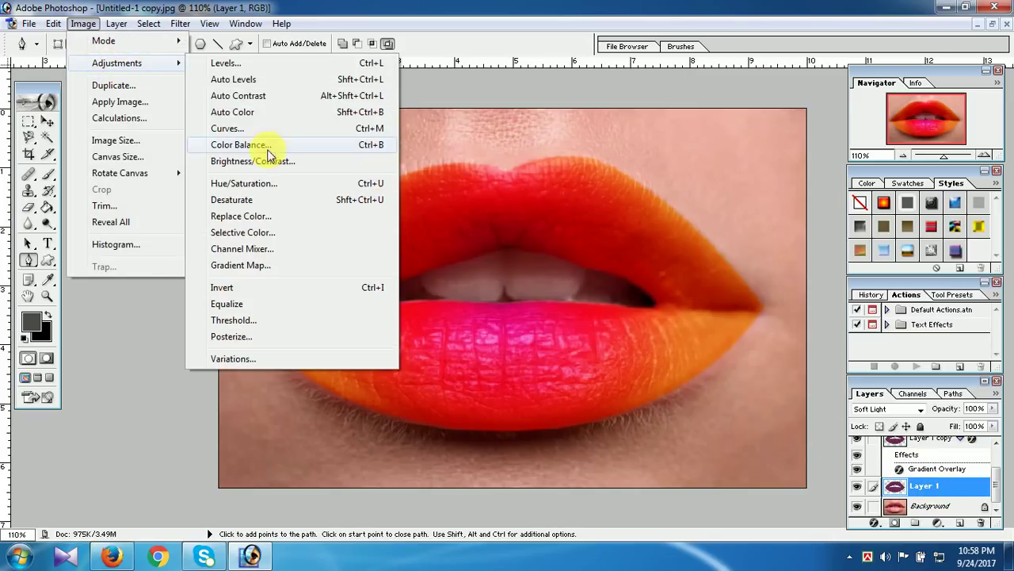
left_click(271, 190)
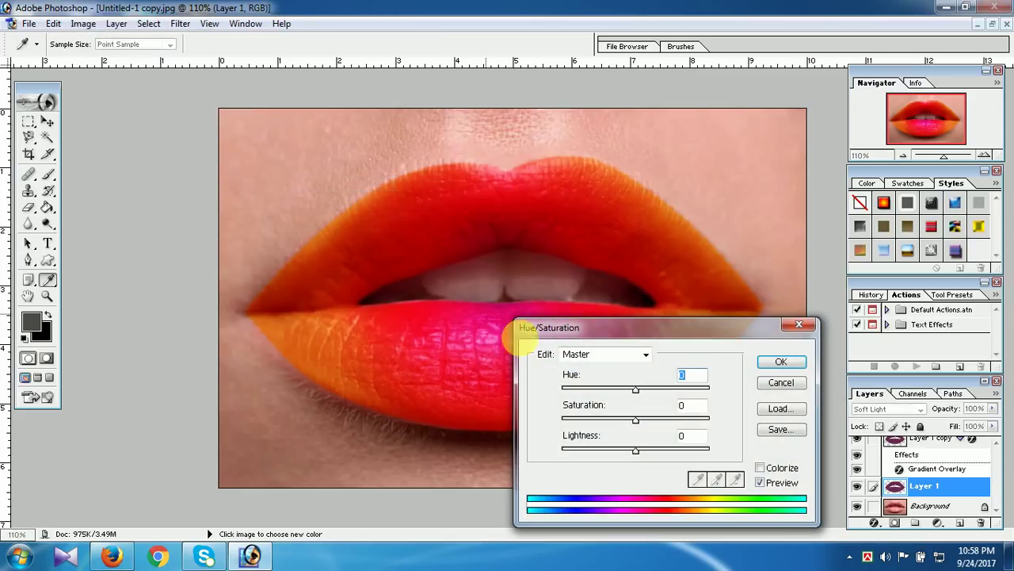
left_click_drag(636, 390, 691, 390)
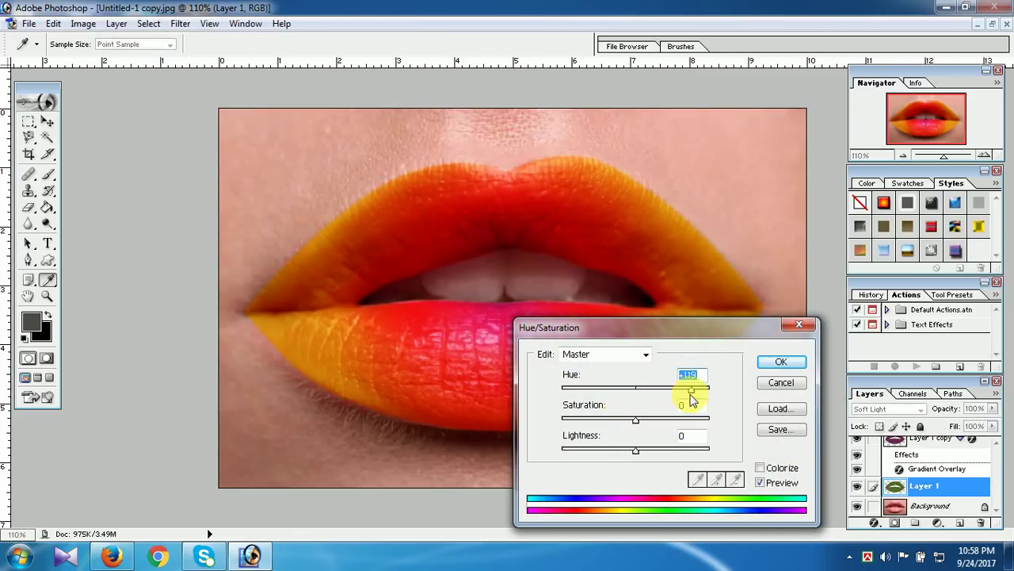
mouse_move(690, 394)
left_mouse_down()
mouse_move(574, 397)
mouse_move(678, 402)
left_mouse_up()
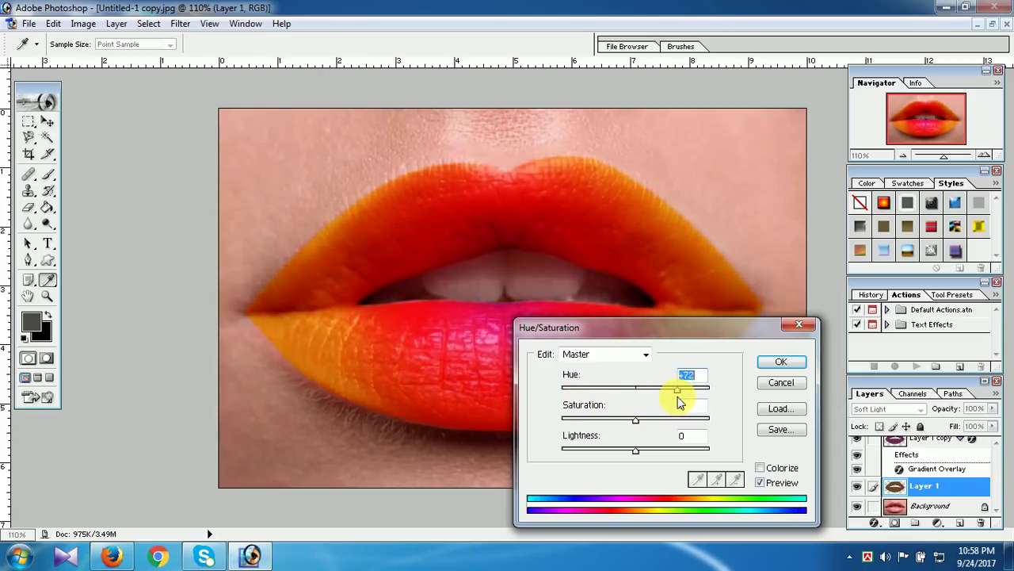
left_click(779, 369)
key("p")
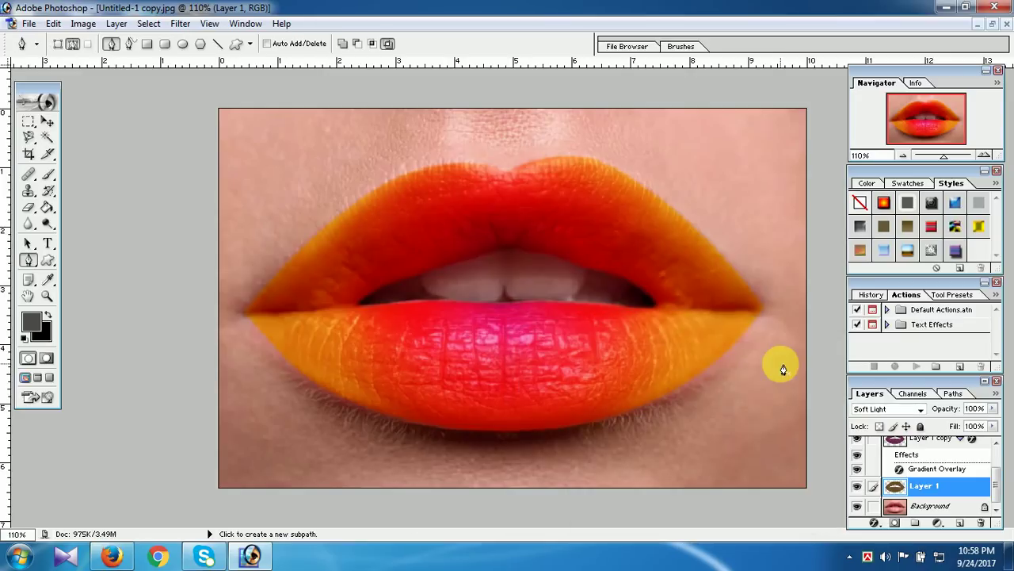